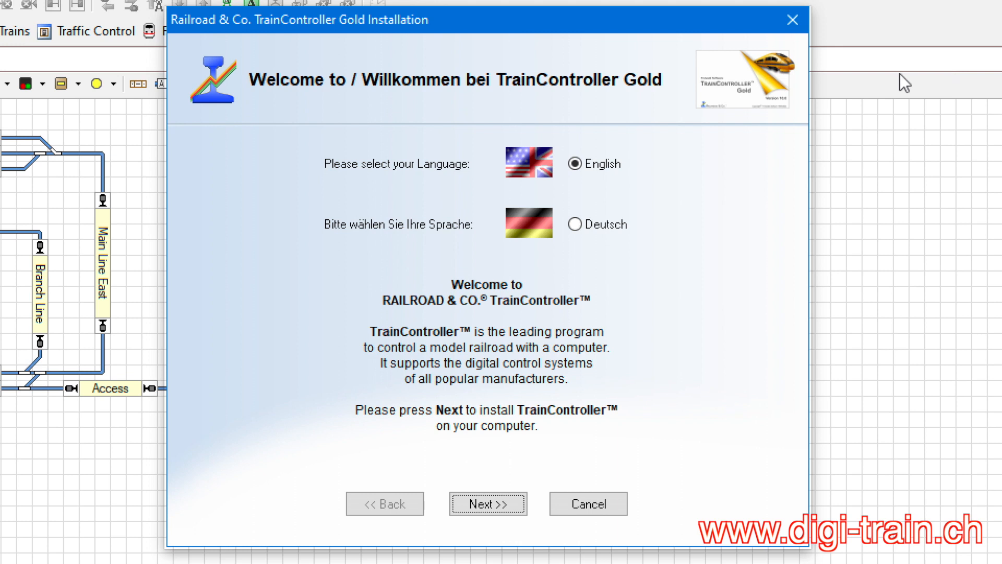
Proceed through the installation in English, accept the licence terms and open the choice of program version to install
left_click(488, 505)
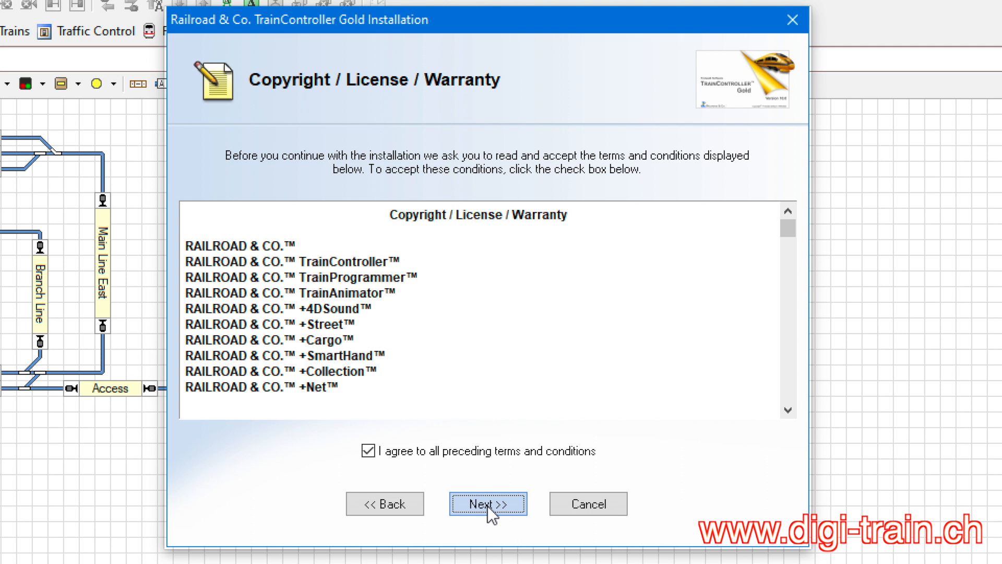
left_click(487, 506)
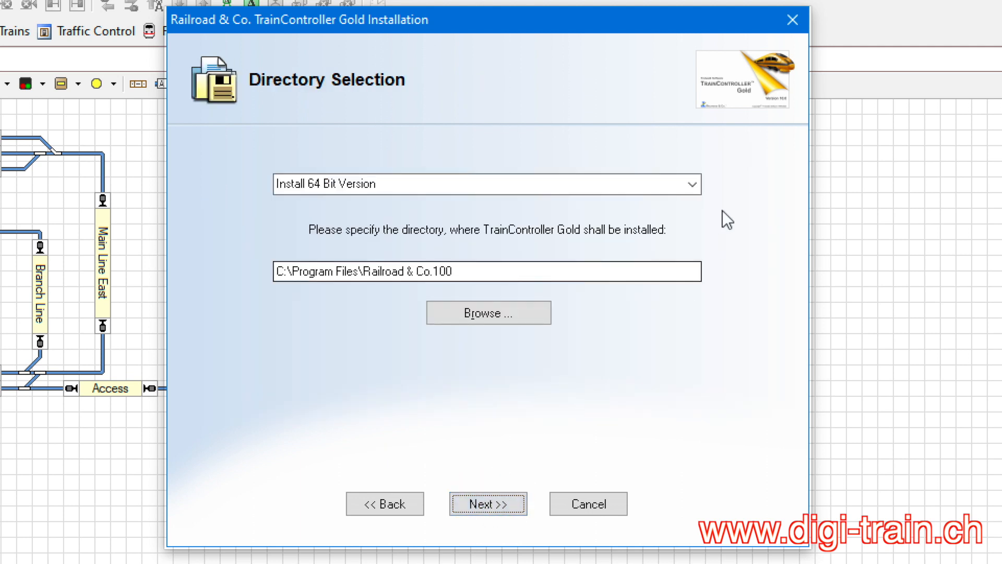
left_click(696, 185)
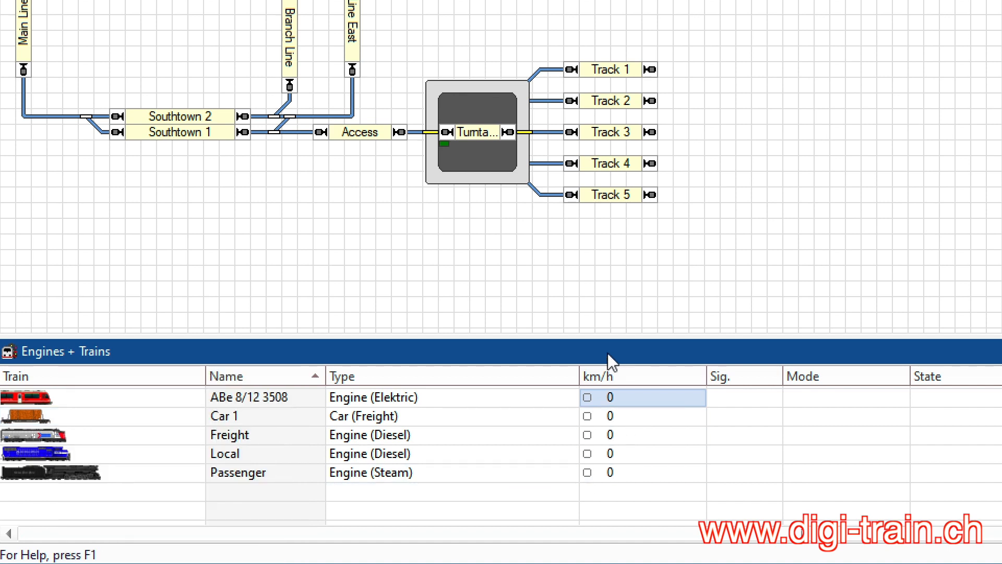
Set the speed of engine ABe 8/12 3508 in the train list to 60 km/h, followed by 40 km/h
left_click(611, 398)
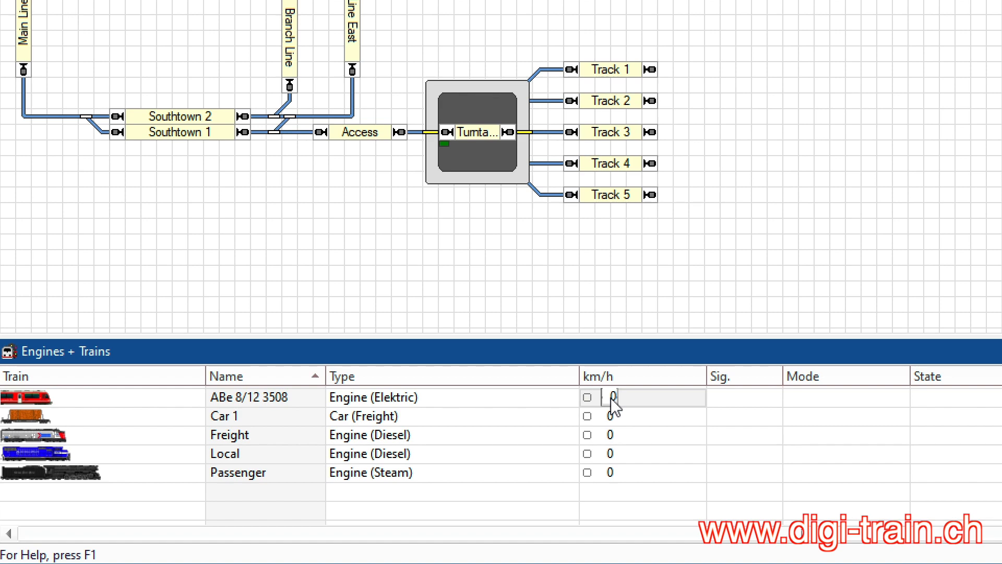
type("0")
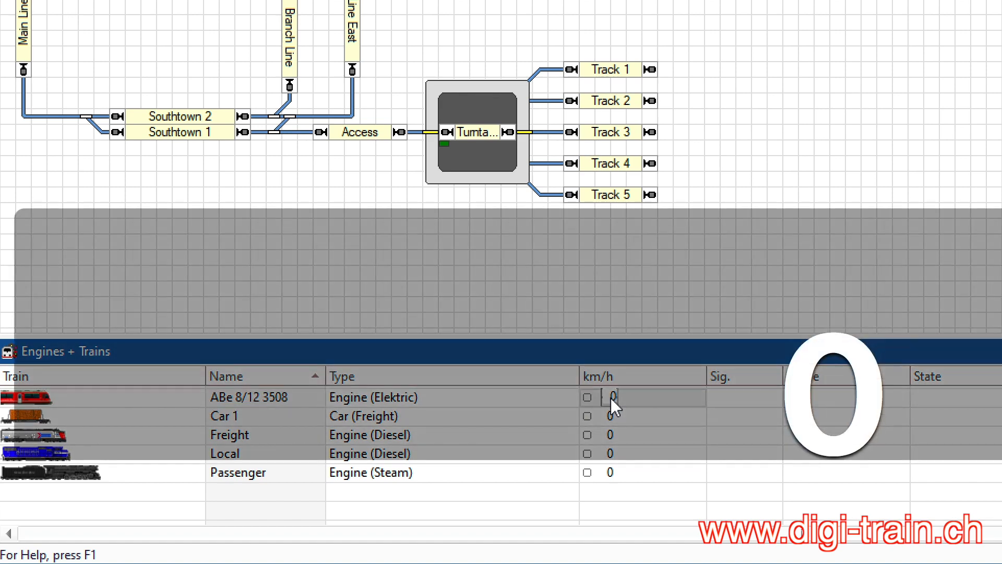
key("Return")
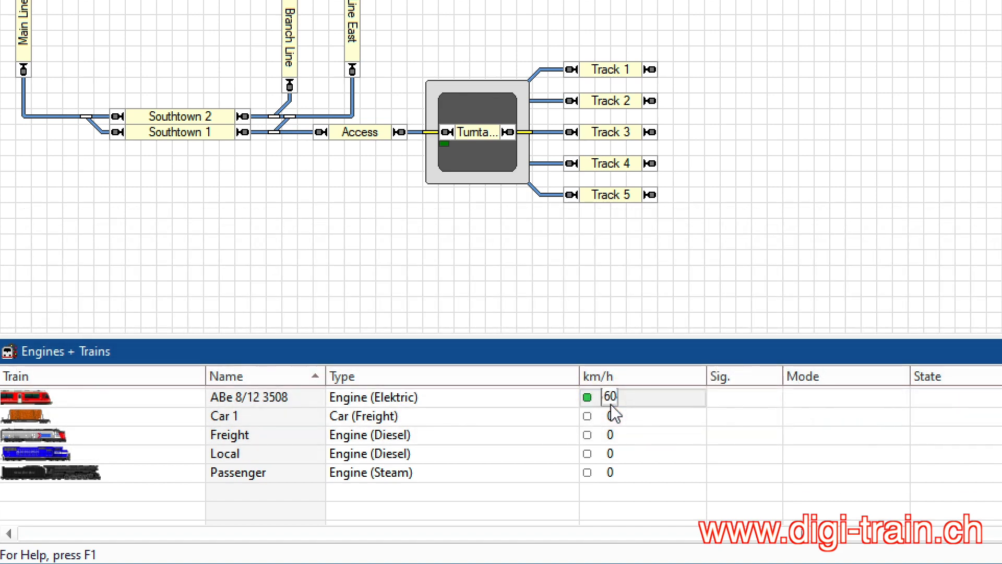
key("Return")
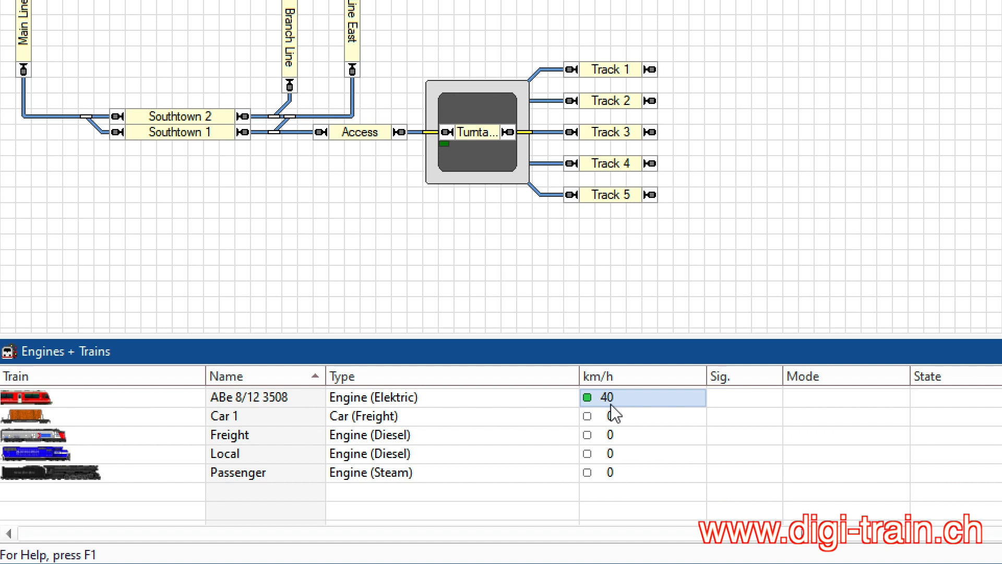
left_click(610, 404)
type("40")
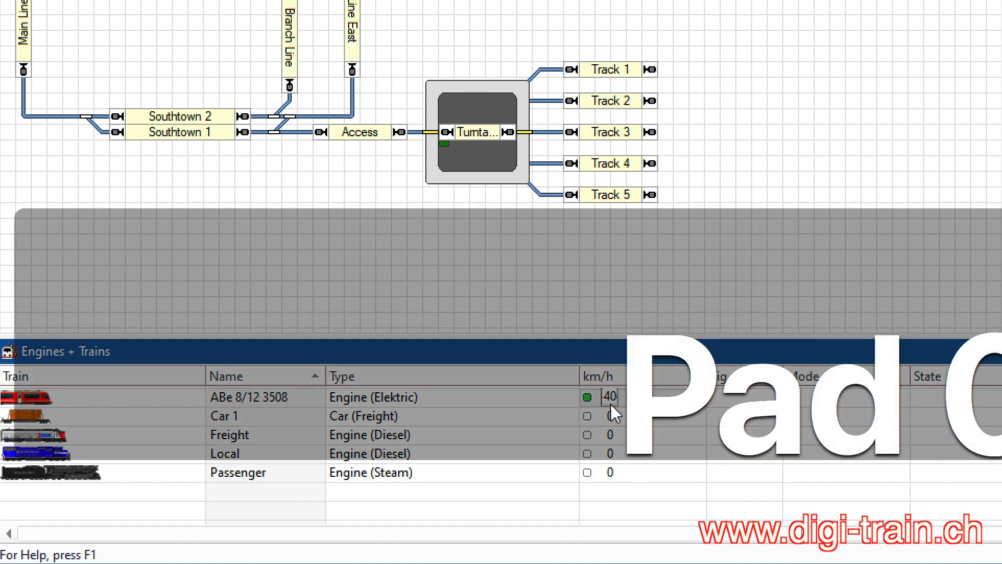
key("Return")
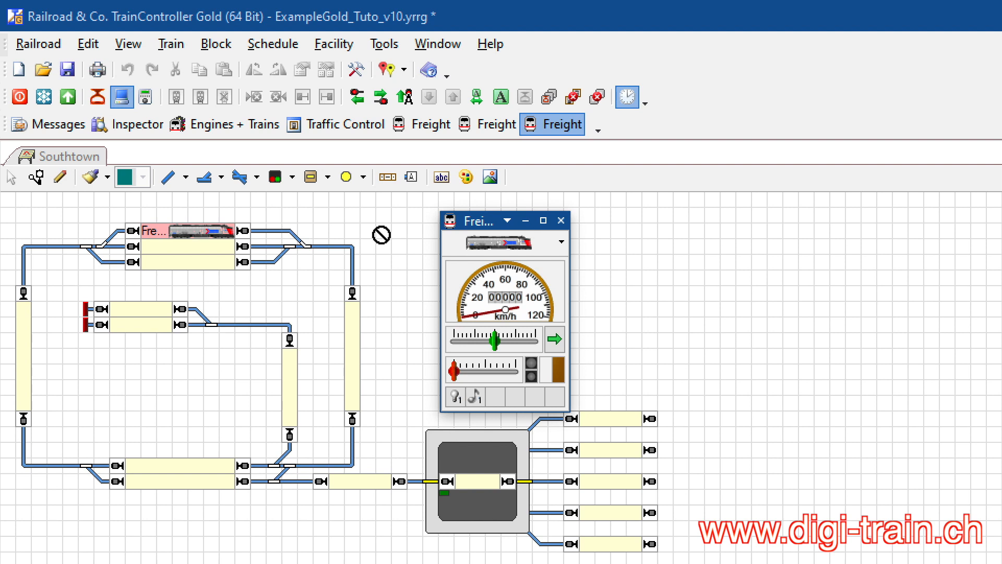
Enable the automatic running setting for the Freight train only and start the train forward with its speed control
left_click(222, 233)
left_click(405, 99)
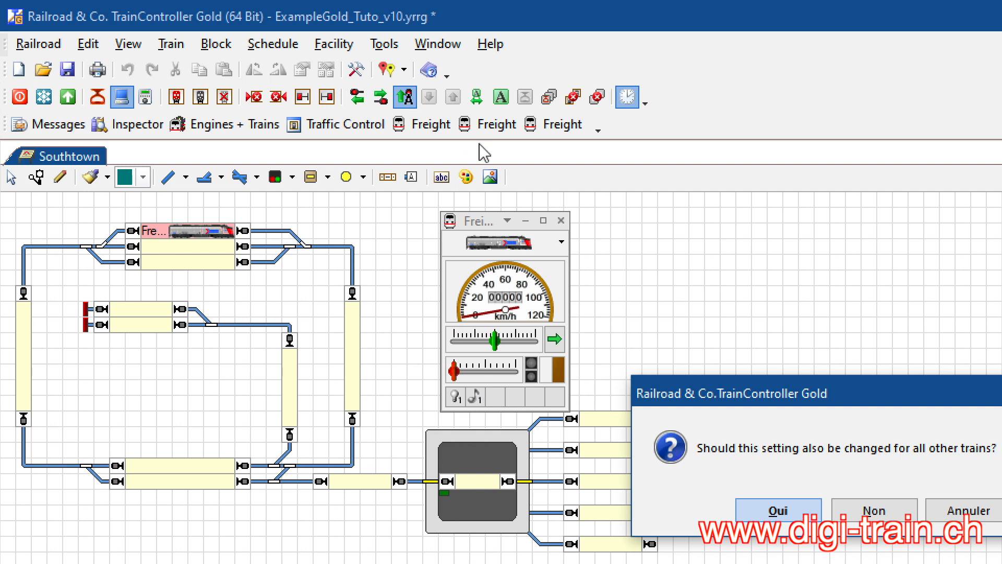
left_click(880, 515)
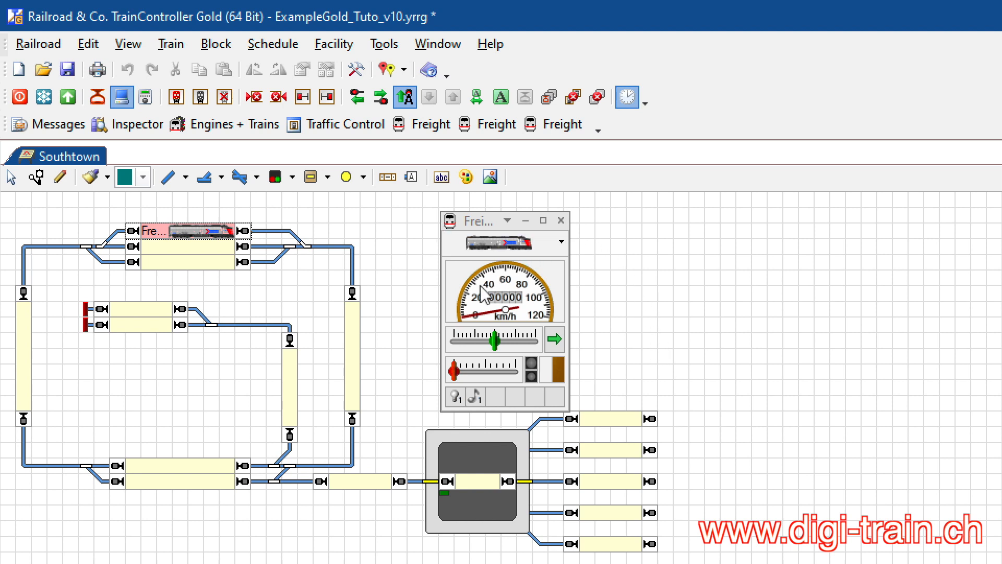
mouse_move(494, 340)
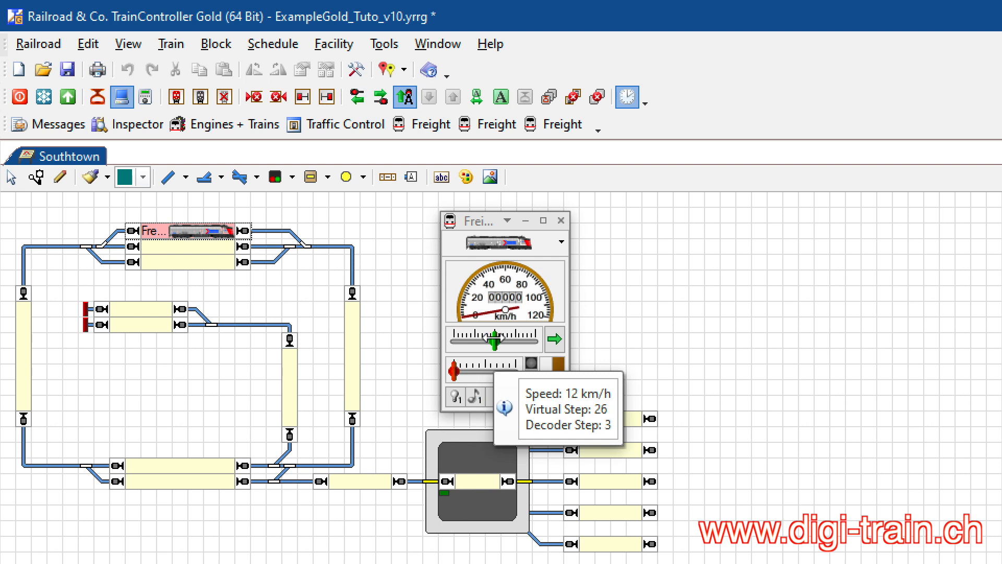
left_click_drag(493, 338, 508, 338)
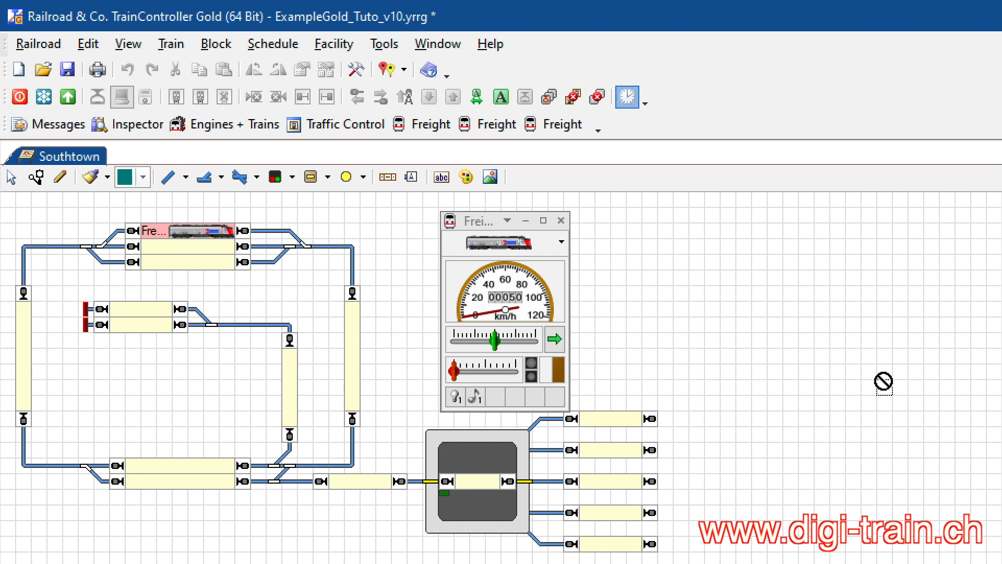
Send Freight with AutoTrain by Drag and Drop from the right exit of its block to Southtown 2, arriving leftward
left_click_drag(883, 380, 689, 301)
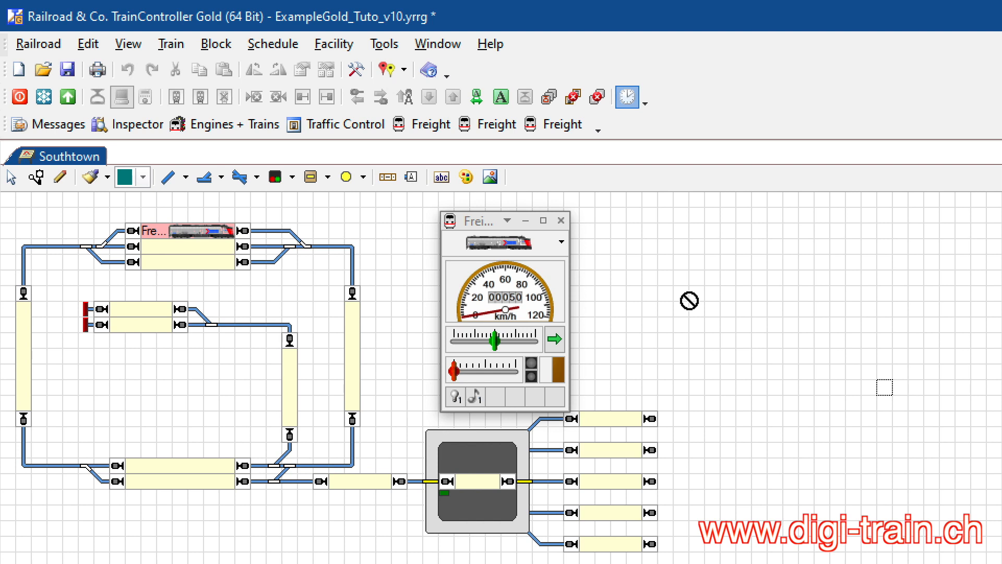
left_click_drag(689, 300, 481, 104)
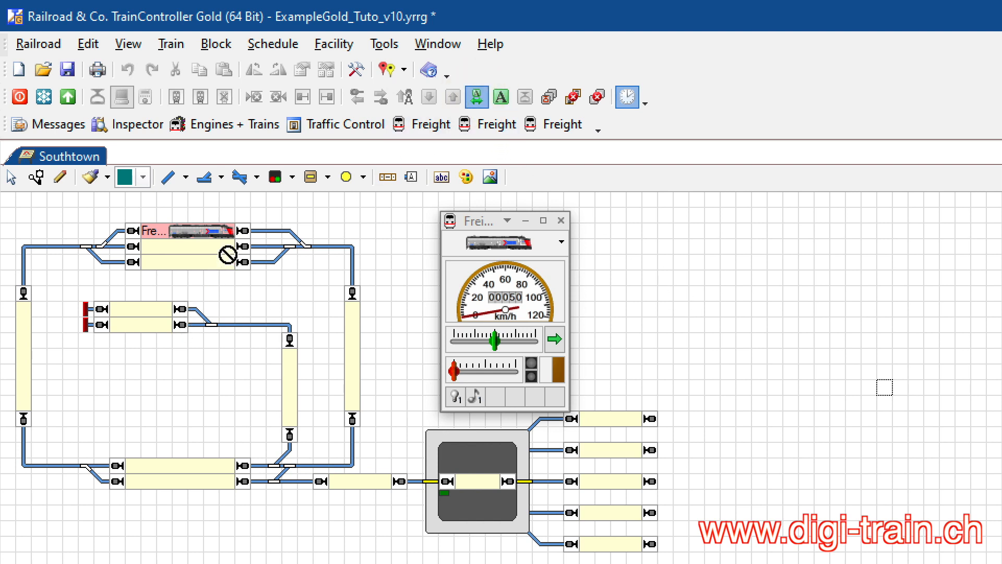
left_click(225, 234)
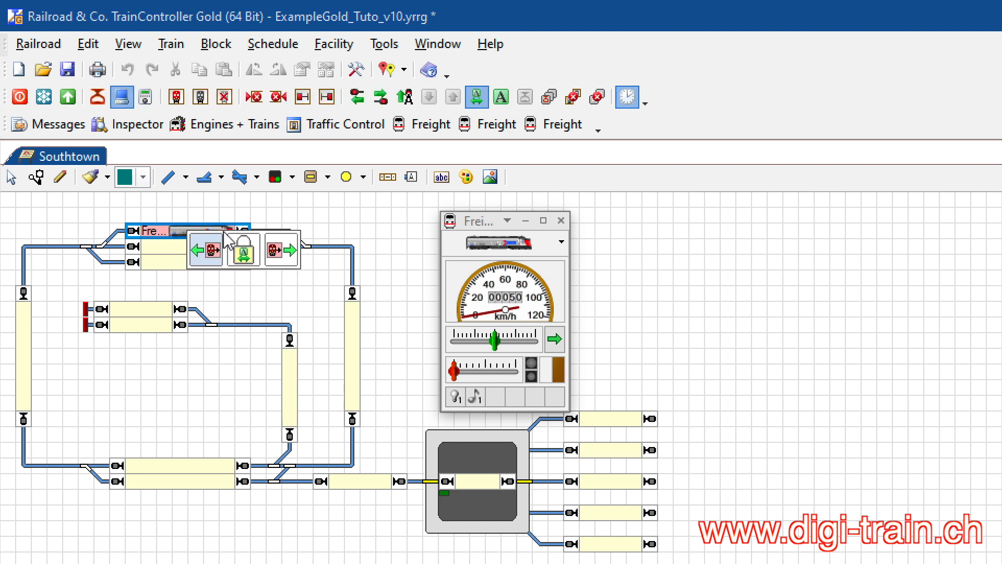
left_click(280, 249)
mouse_move(282, 252)
left_mouse_down()
mouse_move(342, 293)
mouse_move(237, 449)
mouse_move(163, 466)
left_mouse_up()
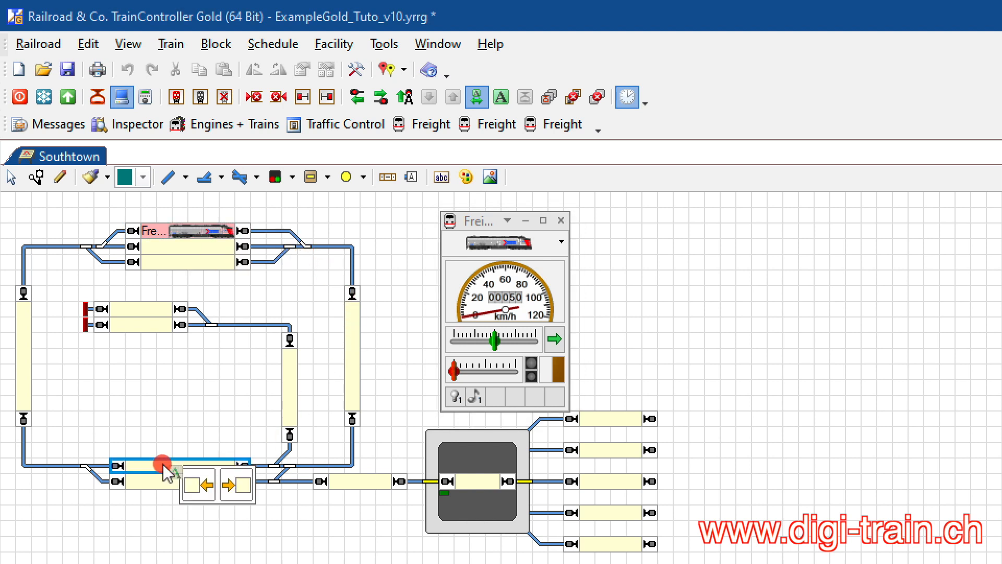
left_click(199, 484)
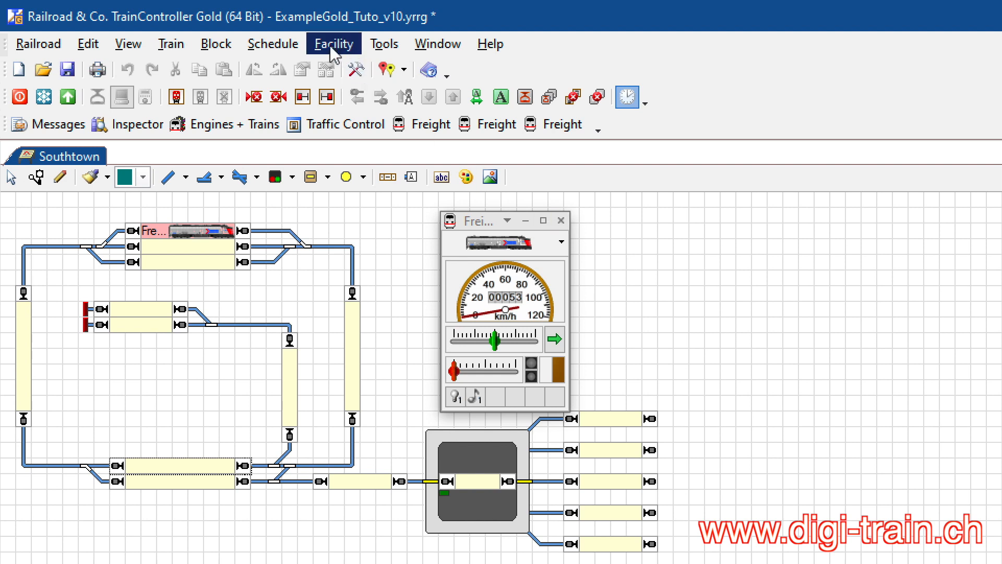
Start a second AutoTrain run for Freight by dragging directly from the right end of its block to Southtown 2
left_click(223, 48)
mouse_move(268, 50)
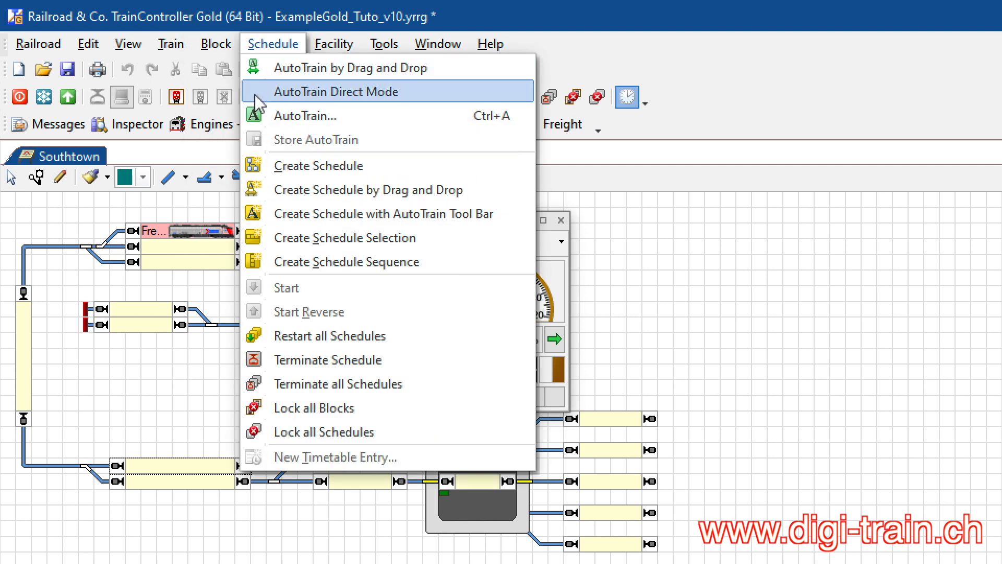
left_click(410, 98)
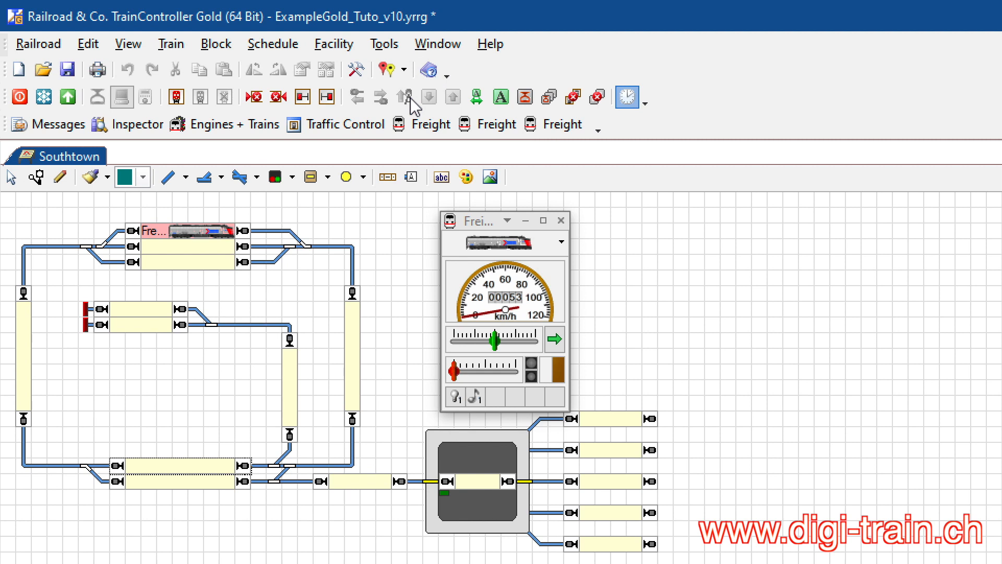
left_click(477, 97)
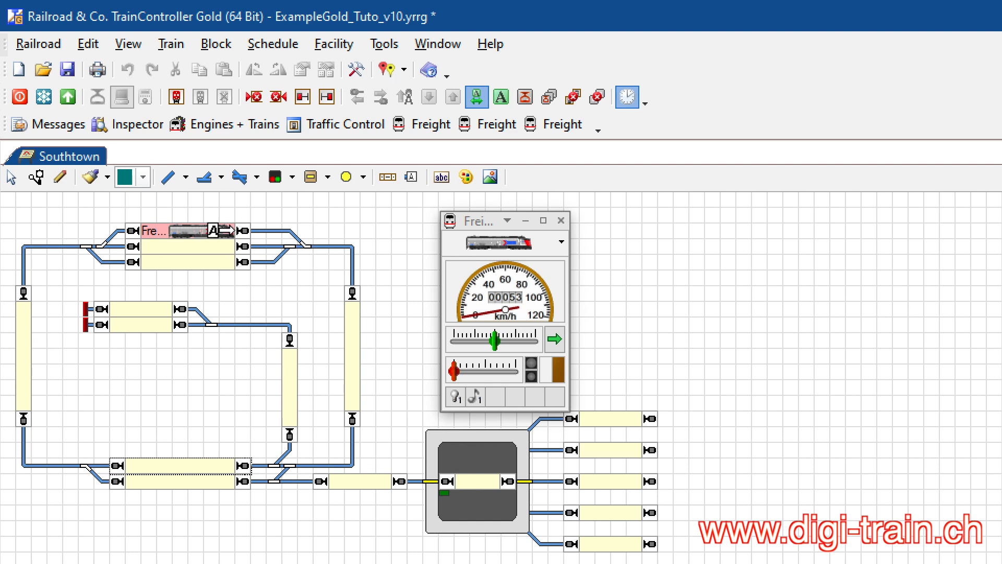
mouse_move(220, 230)
left_mouse_down()
mouse_move(190, 261)
mouse_move(135, 444)
mouse_move(152, 468)
mouse_move(140, 469)
left_mouse_up()
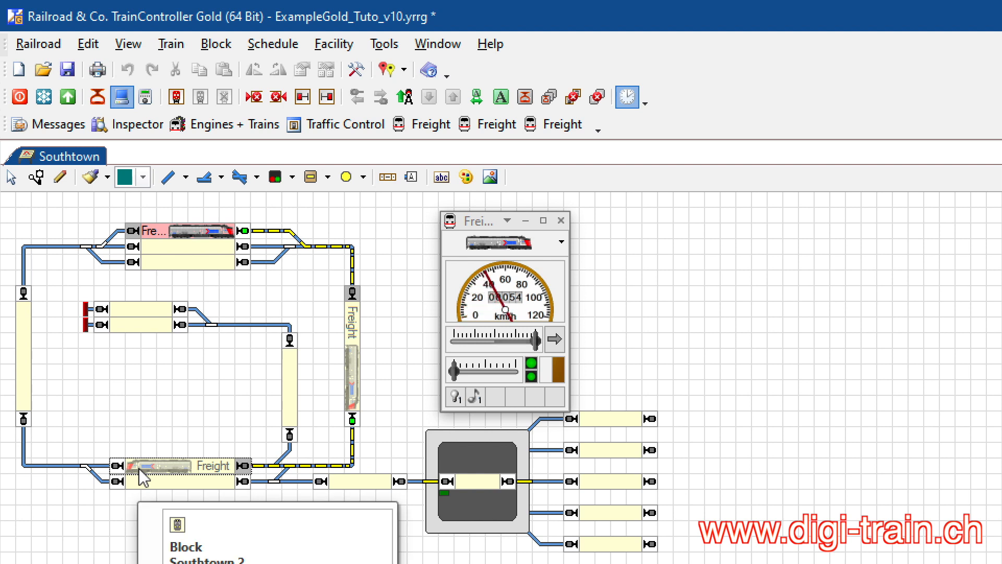
Activate AutoTrain by Drag and Drop again and choose the right exit of Freight's block as the departure
left_click(219, 44)
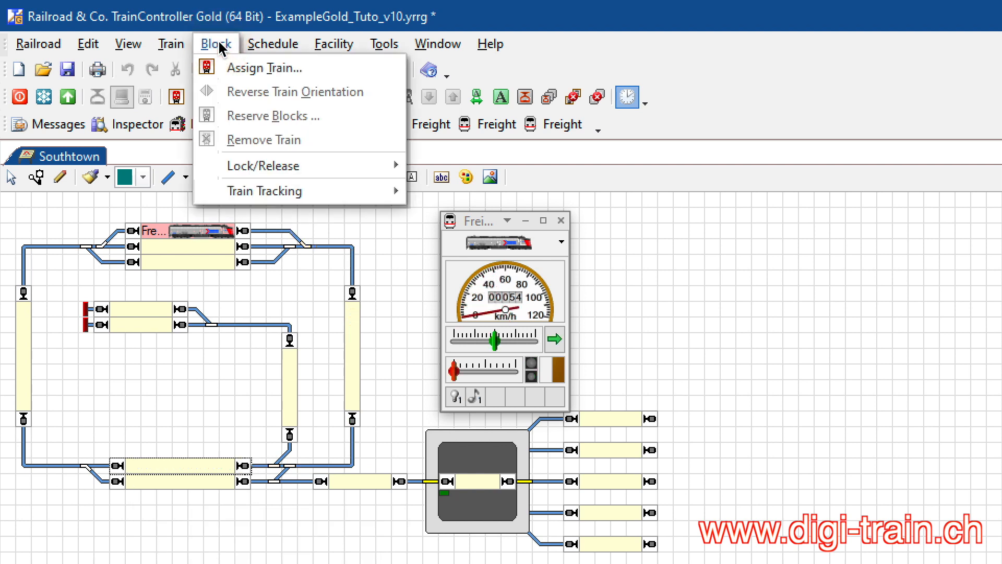
left_click(281, 94)
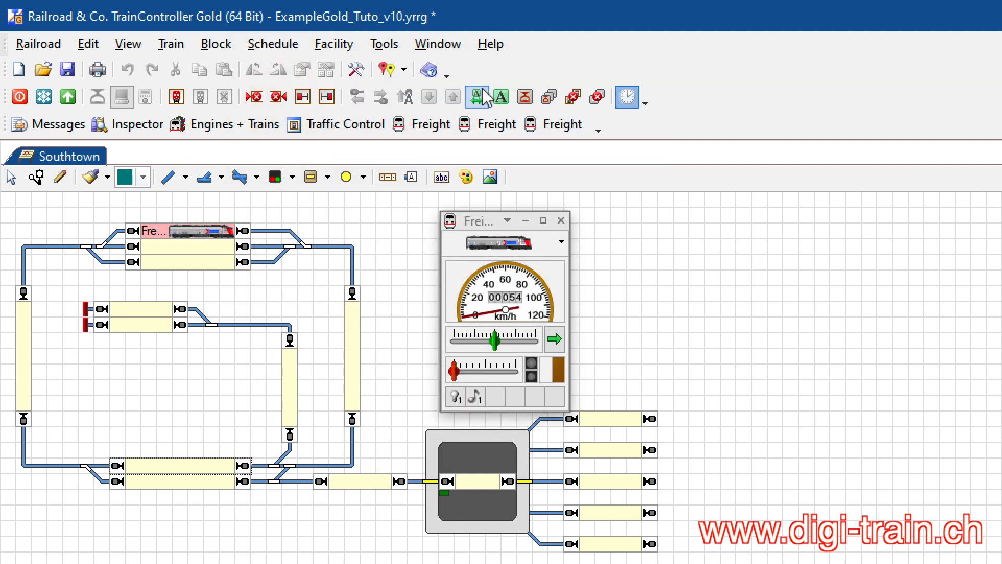
left_click(477, 98)
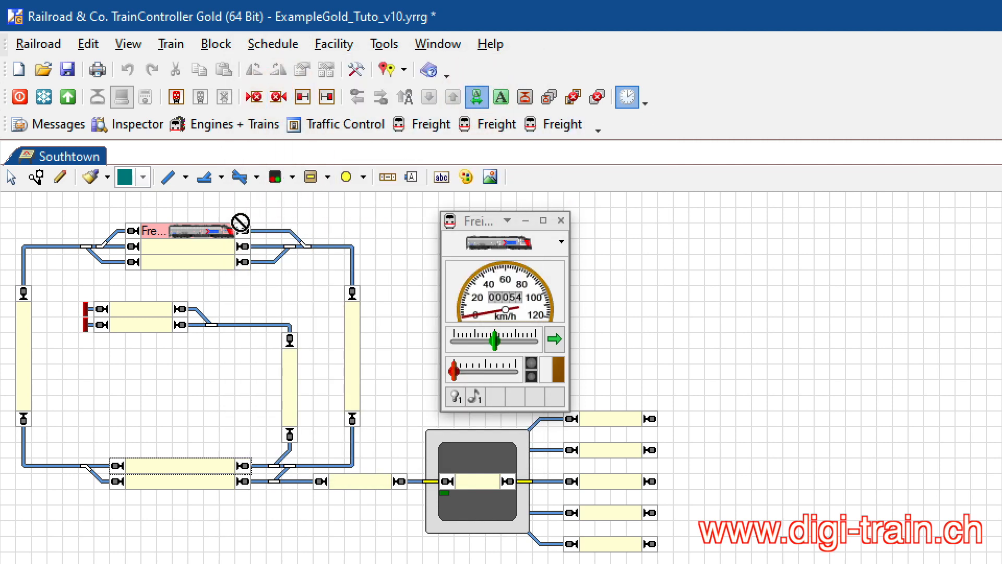
left_click(225, 239)
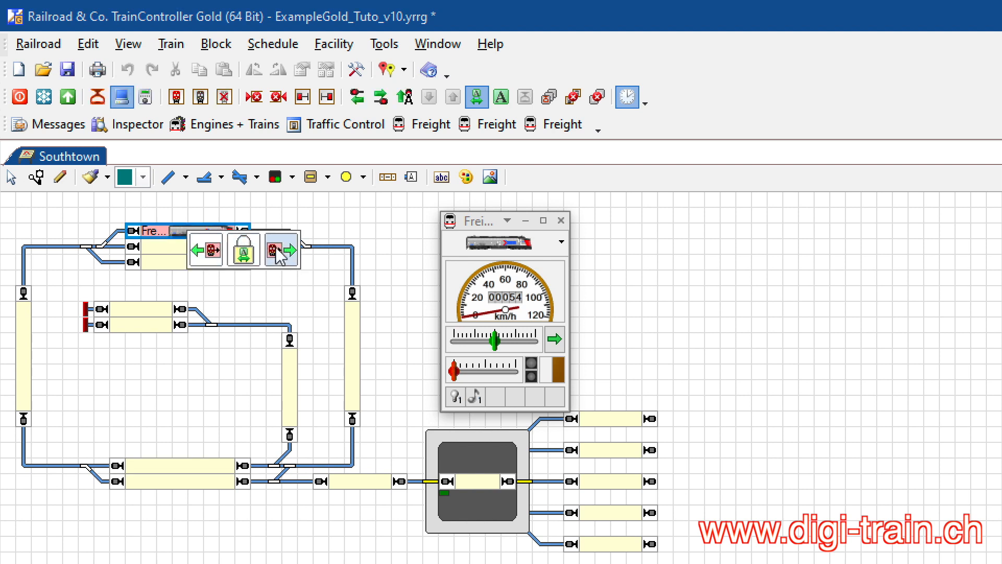
left_click_drag(263, 256, 375, 317)
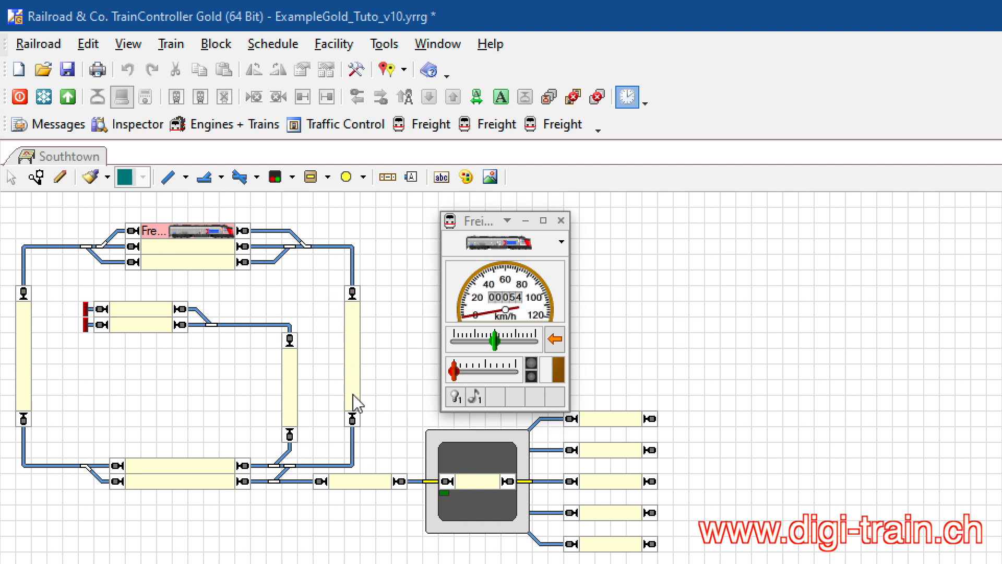
Open a new Traffic Control window and display the Main Line East block in it
left_click(443, 41)
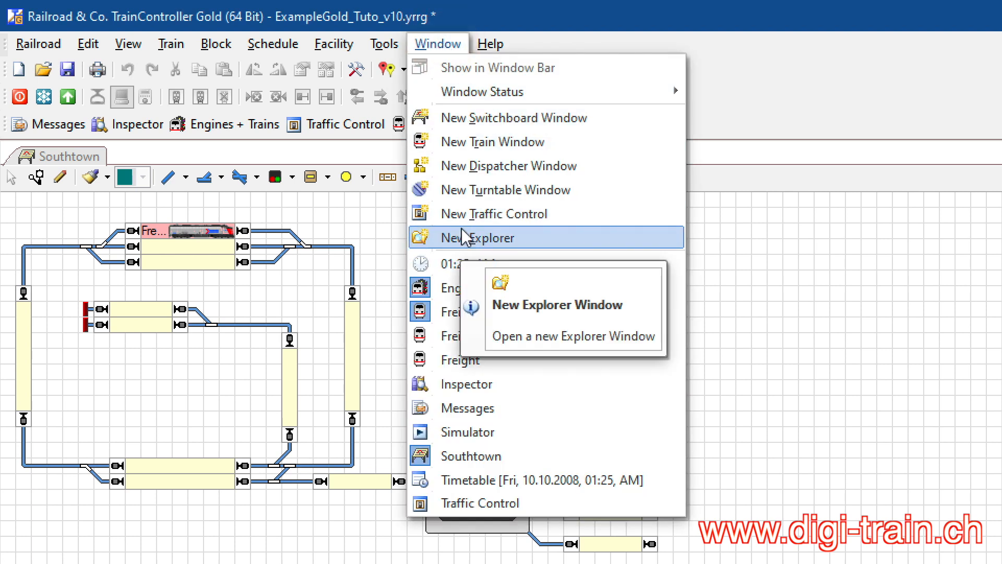
left_click(497, 220)
left_click_drag(290, 196, 485, 188)
left_click(355, 351)
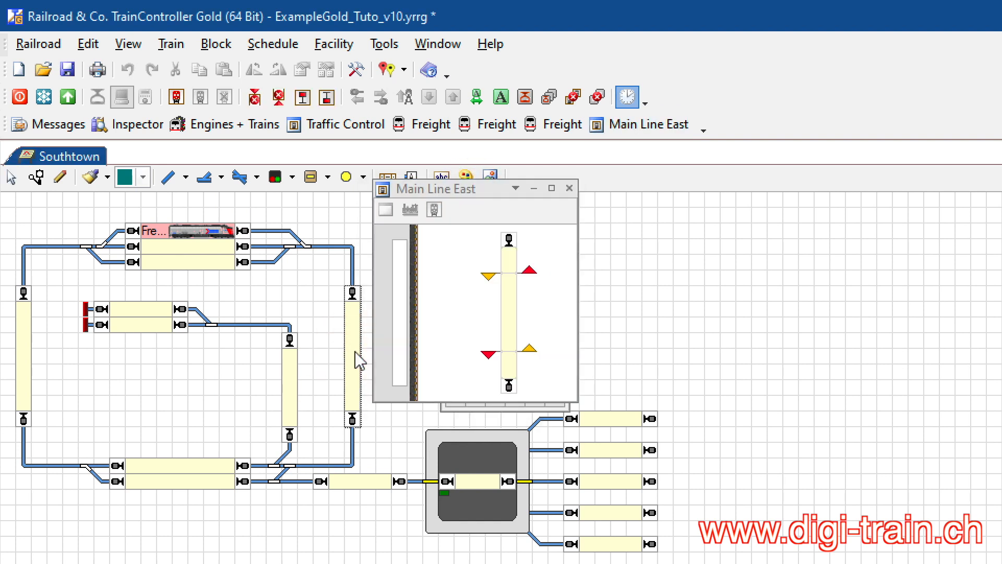
Mark all three sections of the Main Line East block as occupied and close its Traffic Control window
left_click(511, 258)
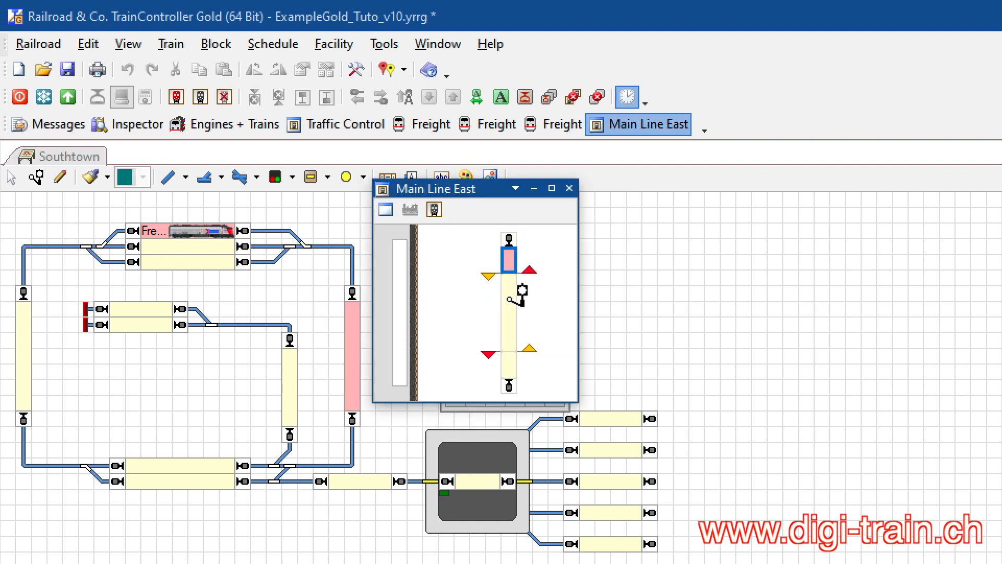
left_click(509, 299)
left_click(507, 369)
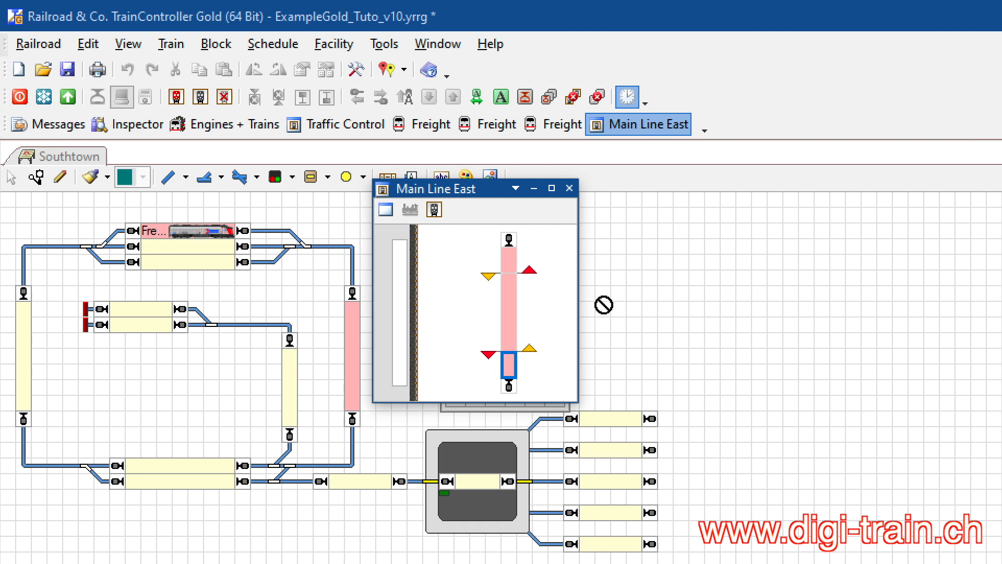
left_click(568, 188)
Open a new Dispatcher window and select Track 2 in its list of blocks
left_click(437, 44)
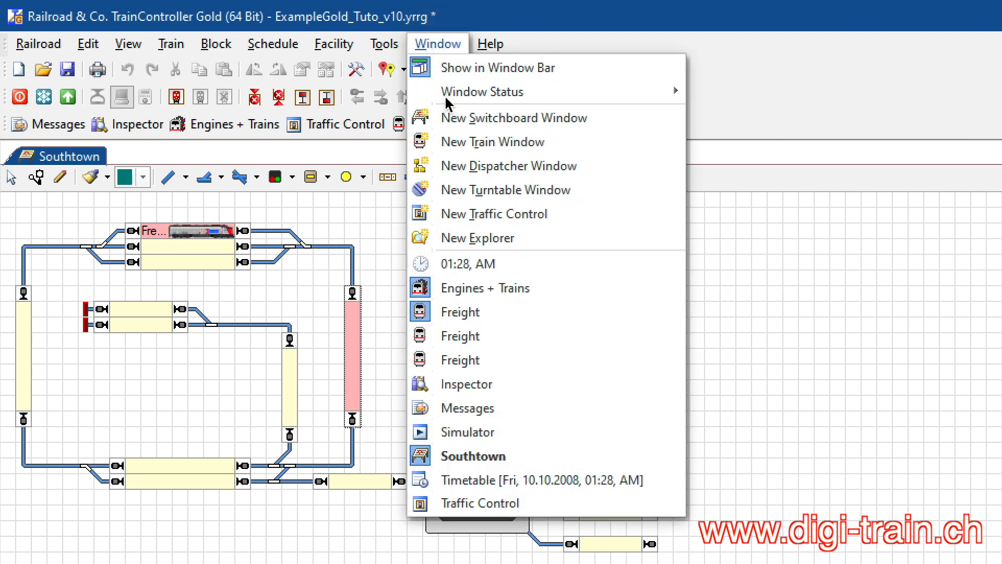
left_click(471, 166)
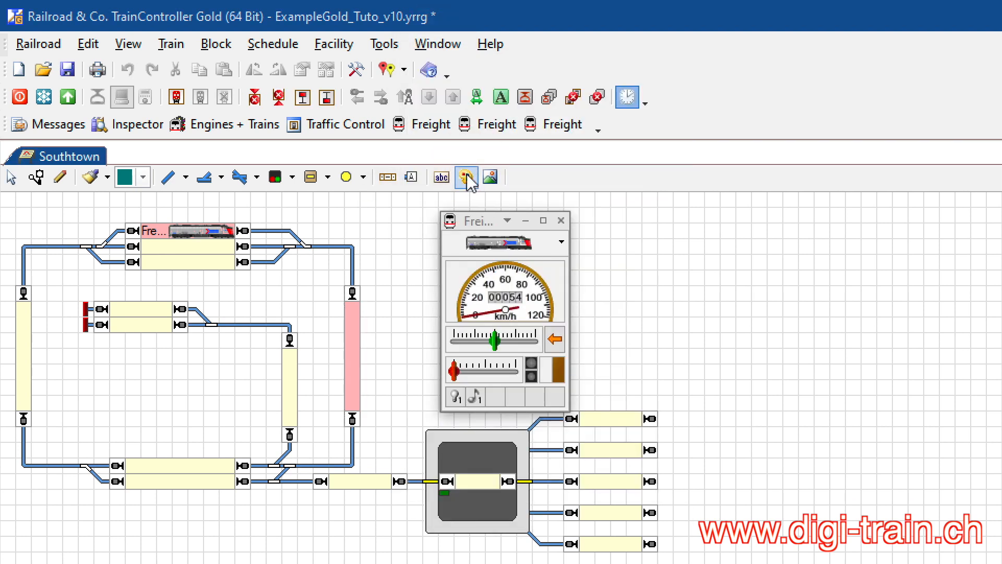
left_click_drag(448, 232, 860, 147)
left_click_drag(781, 290, 783, 392)
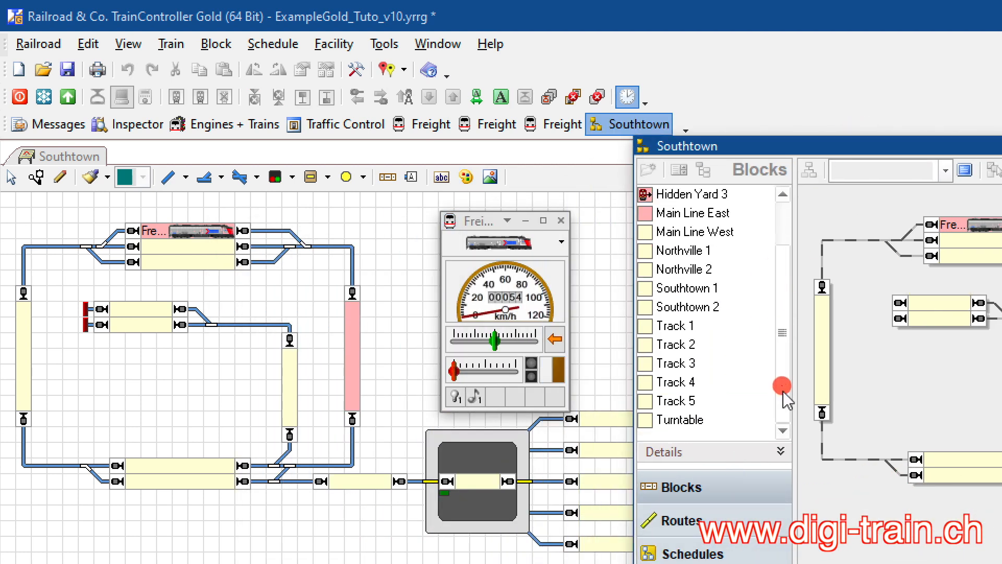
left_click(694, 344)
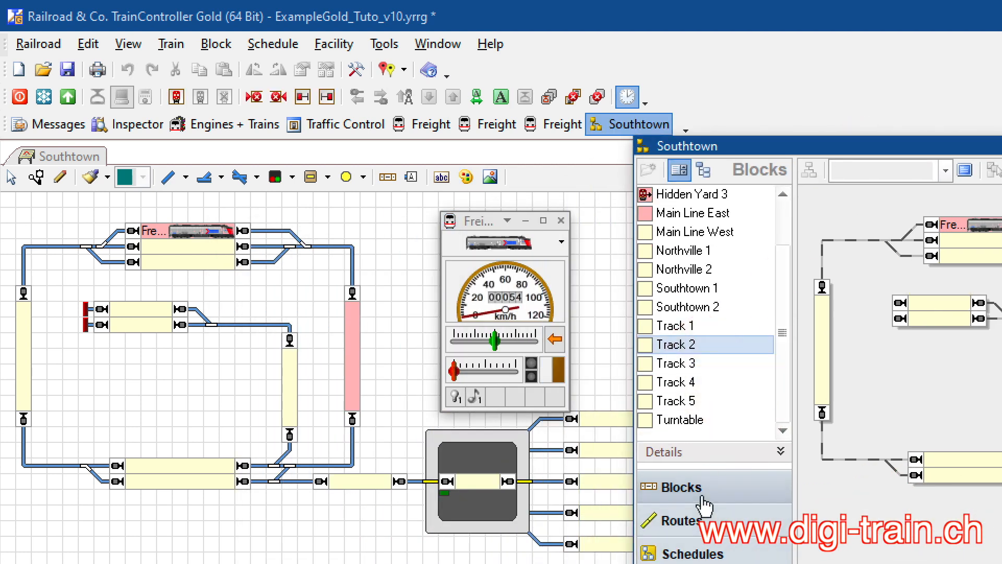
Switch the contact indicator of Track 2 on and off in its detail view, and close the Dispatcher window
left_click(702, 452)
left_click(700, 344)
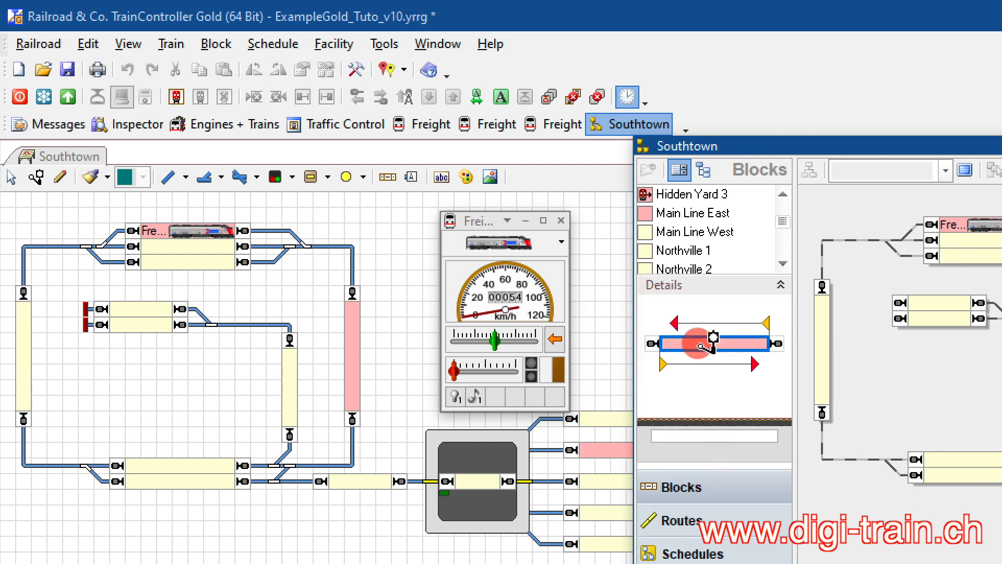
mouse_move(702, 346)
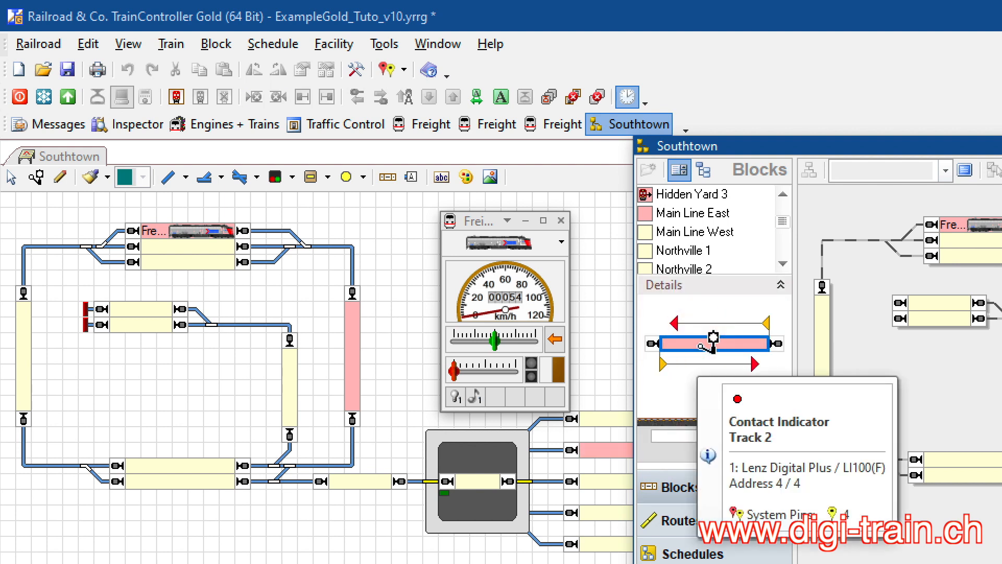
left_click(699, 344)
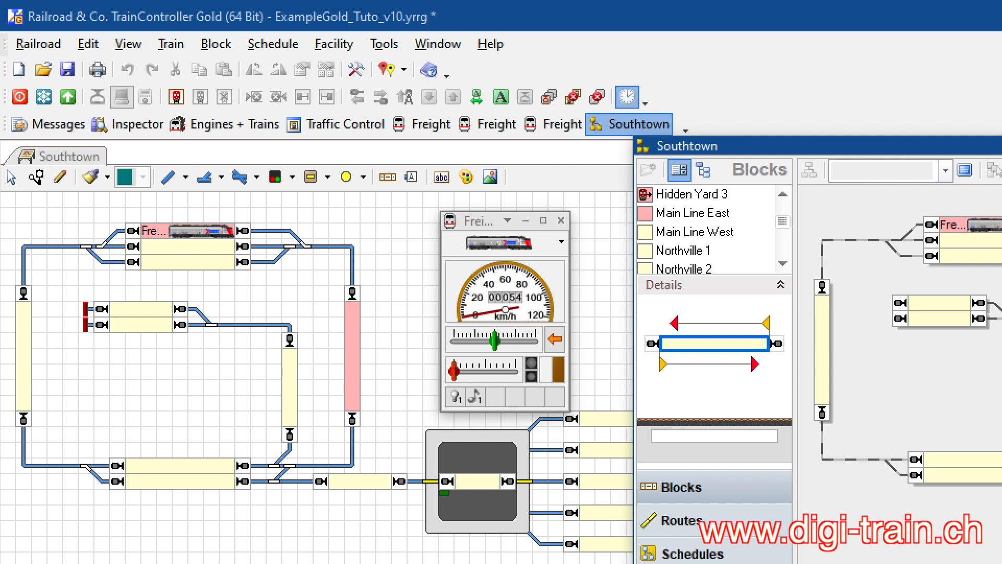
left_click(999, 146)
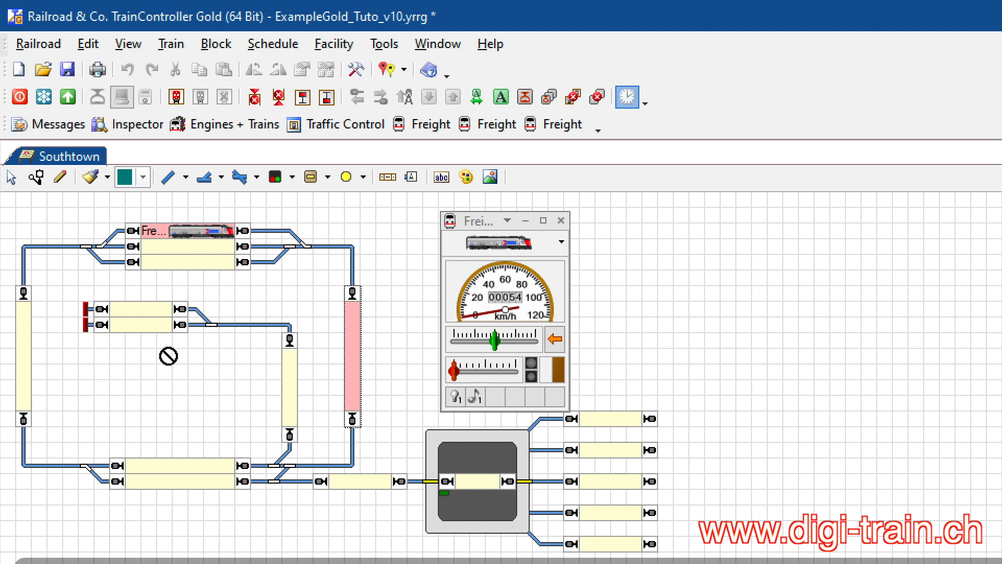
Mark the Northville 1 block as occupied directly in the switchboard, and switch the occupancy of Northville 2 on and off
left_click(158, 322)
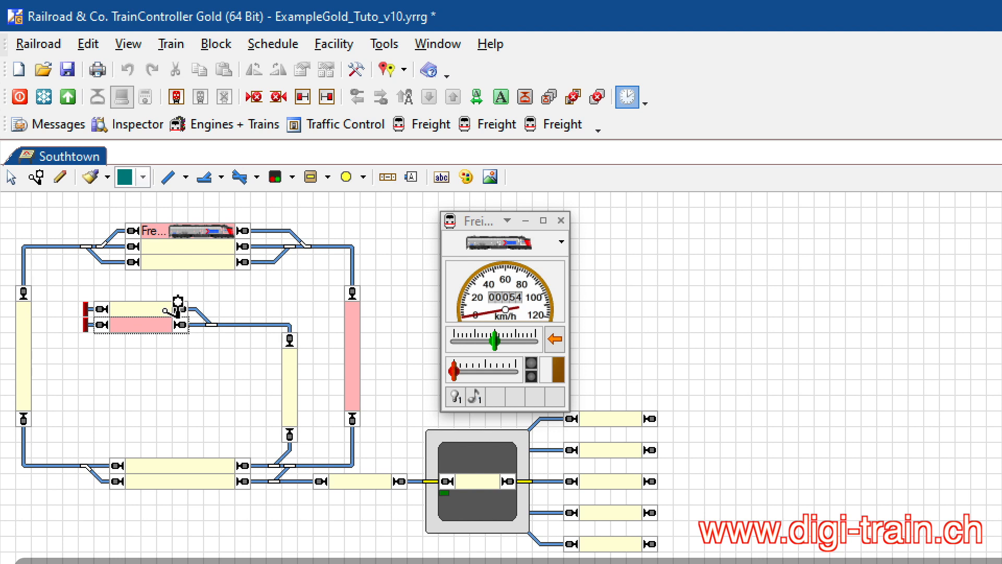
left_click(166, 310)
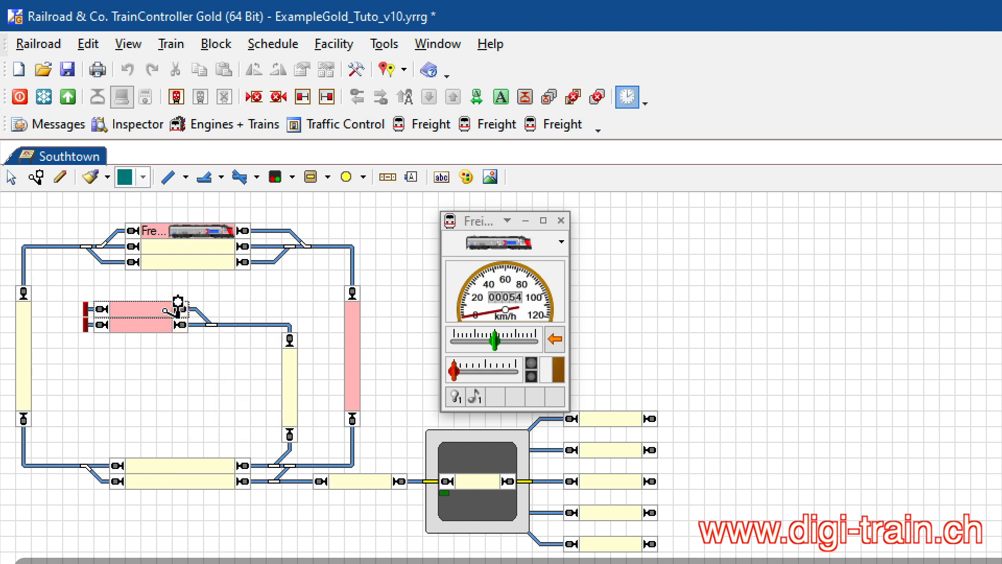
left_click_drag(166, 311, 234, 265)
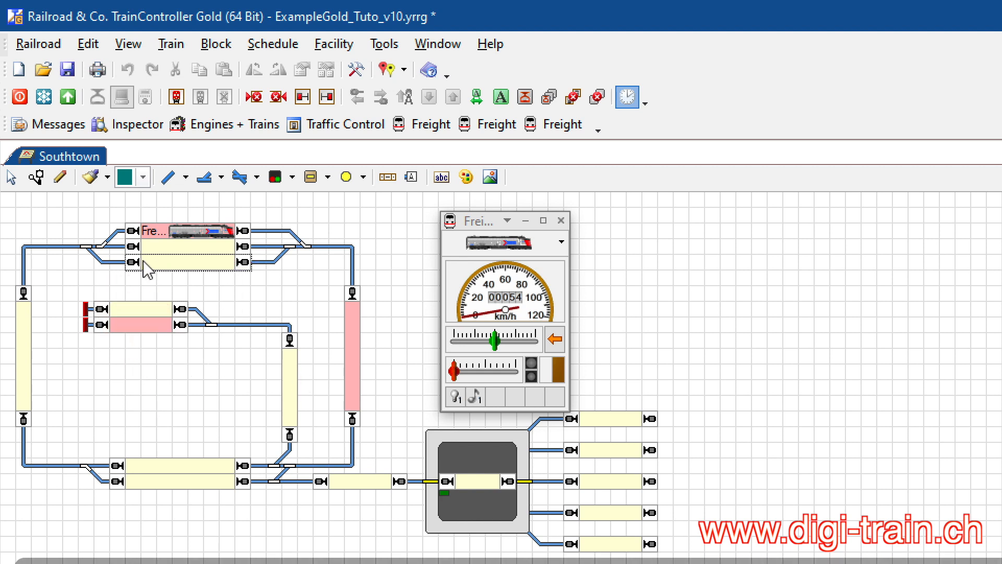
left_click_drag(227, 266, 253, 295)
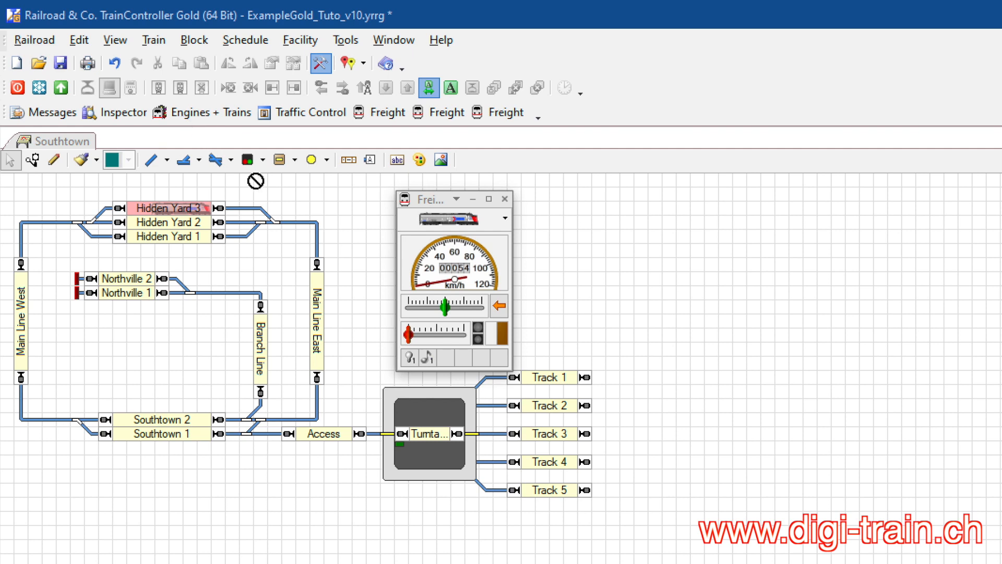
Place a new block in the empty area above the turntable tracks and open its properties
left_click(349, 160)
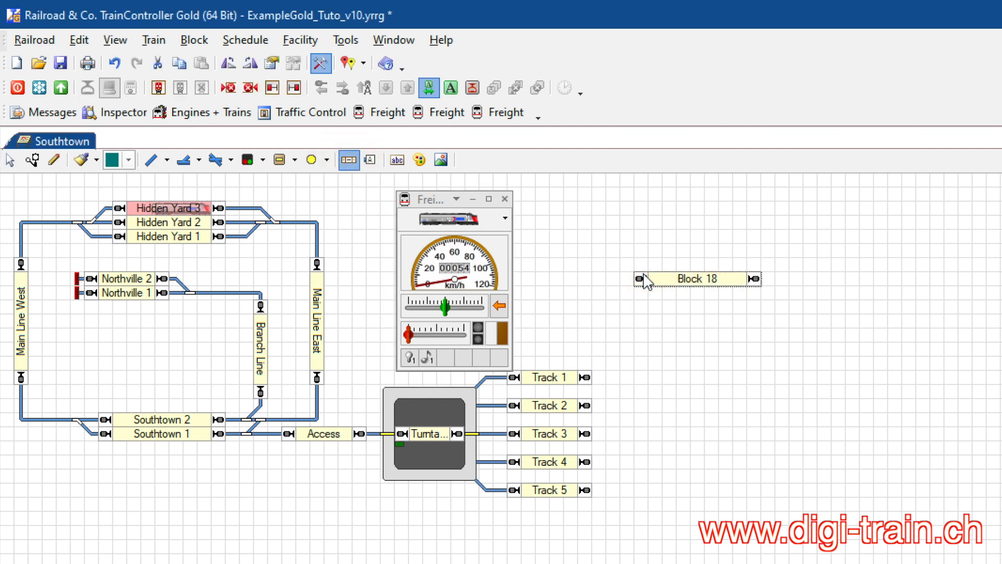
left_click(668, 277)
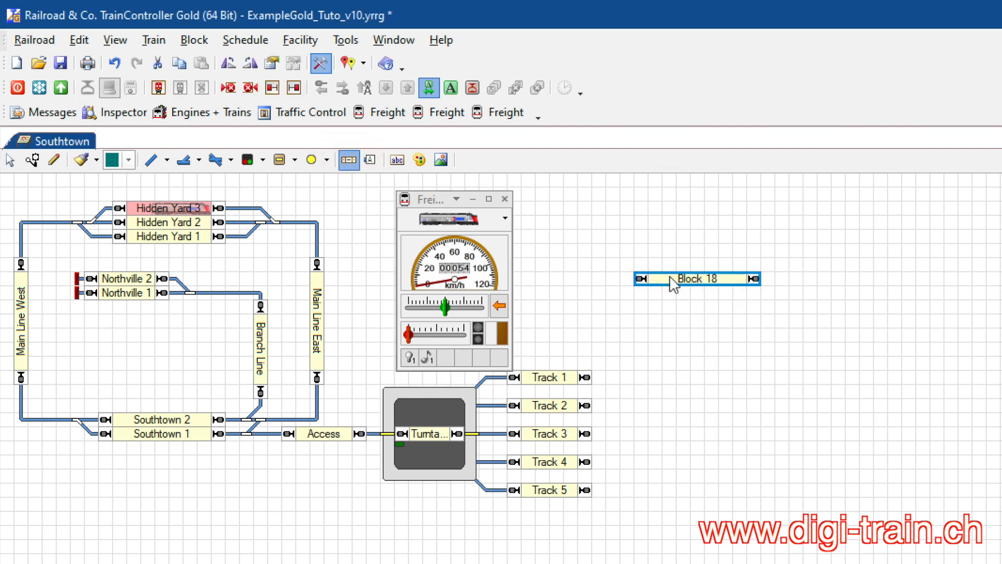
double_click(670, 277)
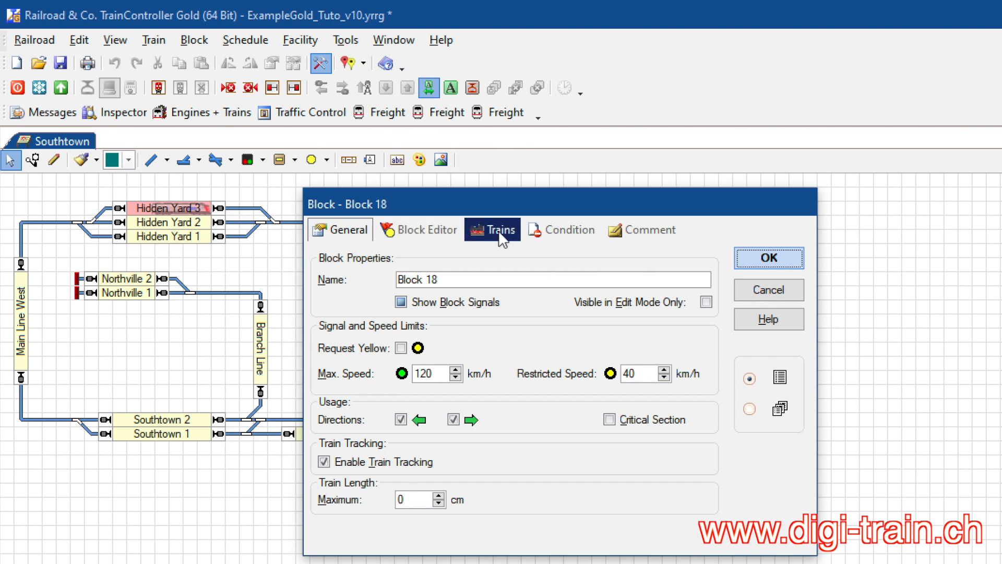
Compare the Block Wizard's setups for the new block and apply Bidirectional - 3 Occupancy Sensors
left_click(424, 230)
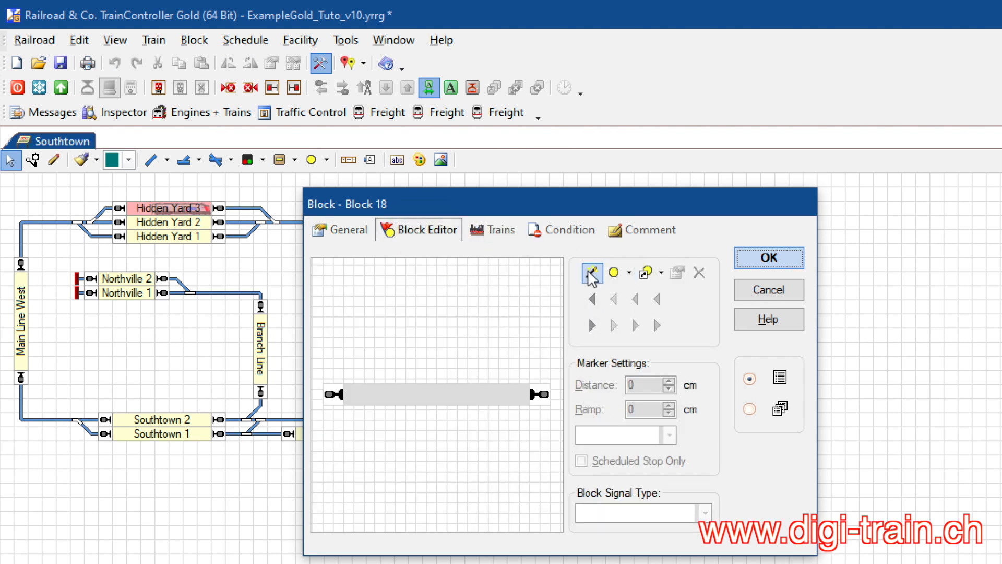
left_click(591, 276)
left_click(591, 272)
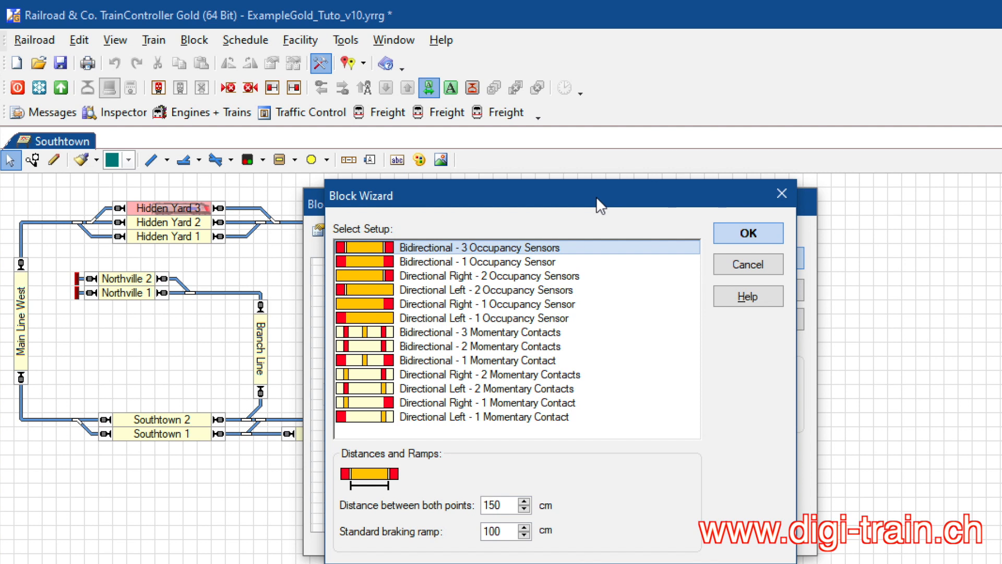
left_click(502, 261)
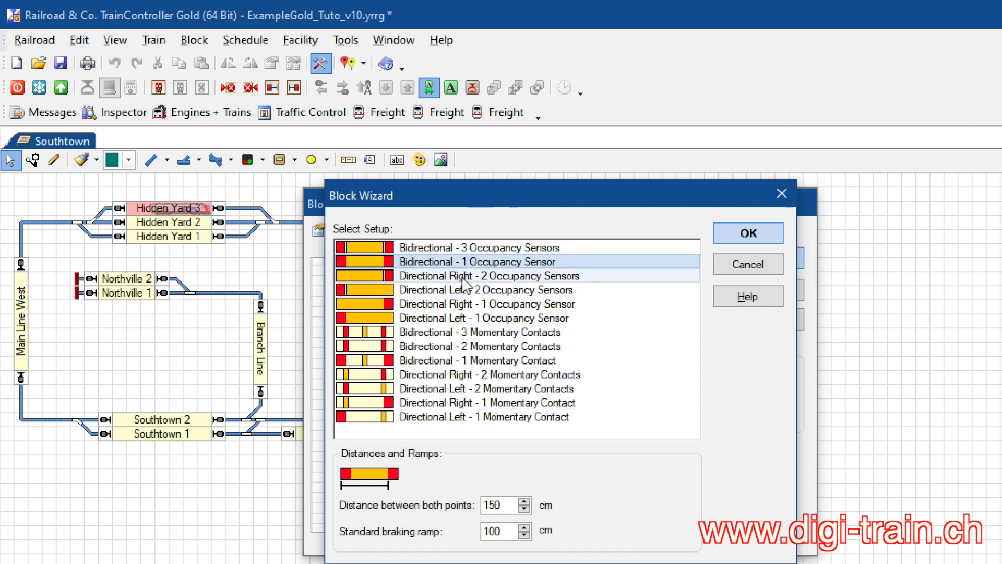
left_click(469, 359)
left_click(468, 344)
left_click(474, 290)
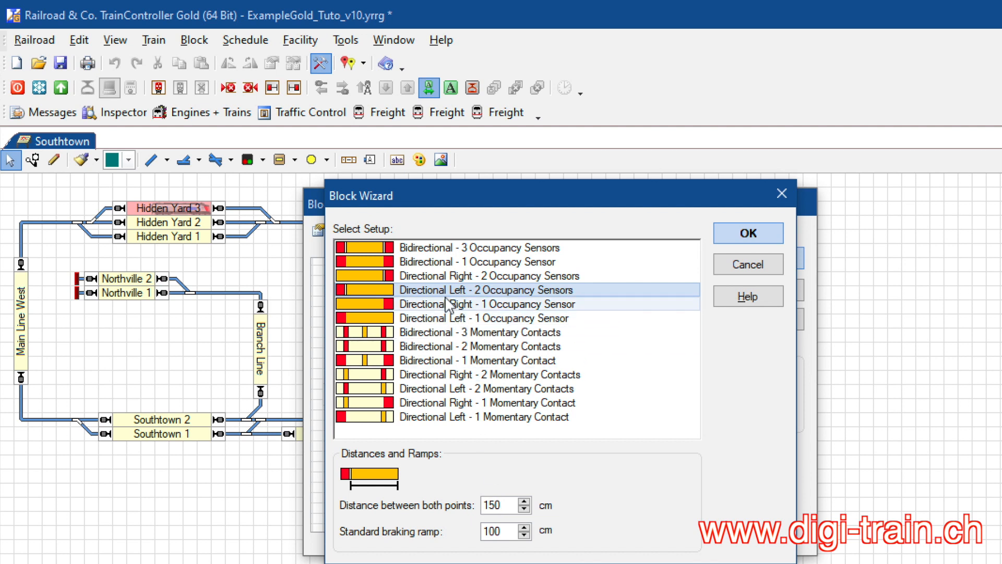
left_click(429, 249)
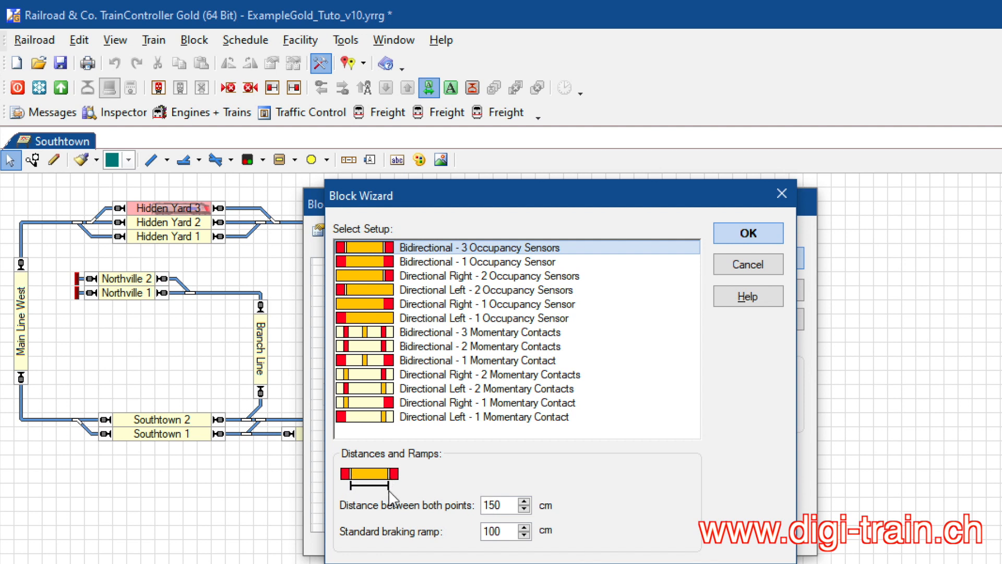
left_click(499, 529)
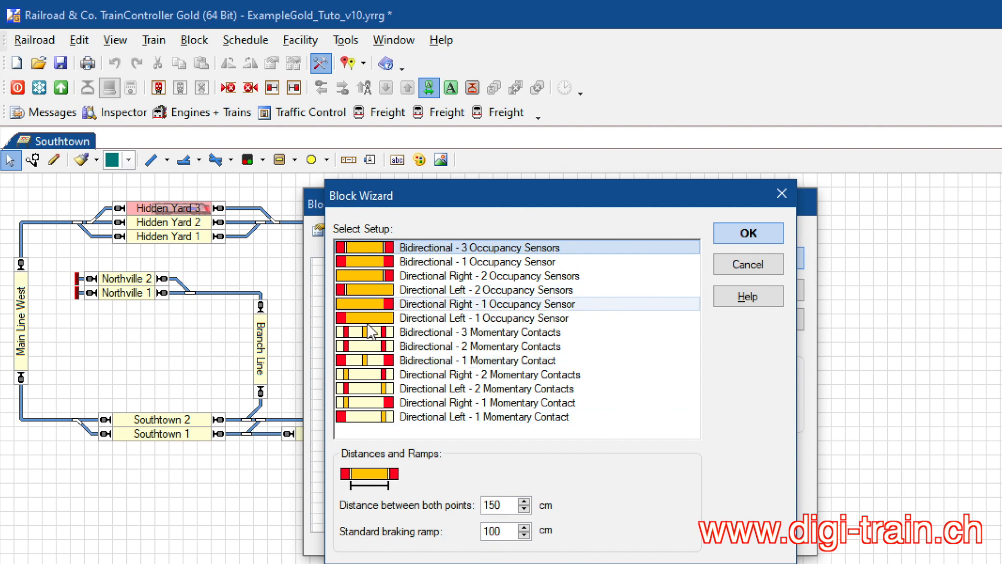
left_click(732, 231)
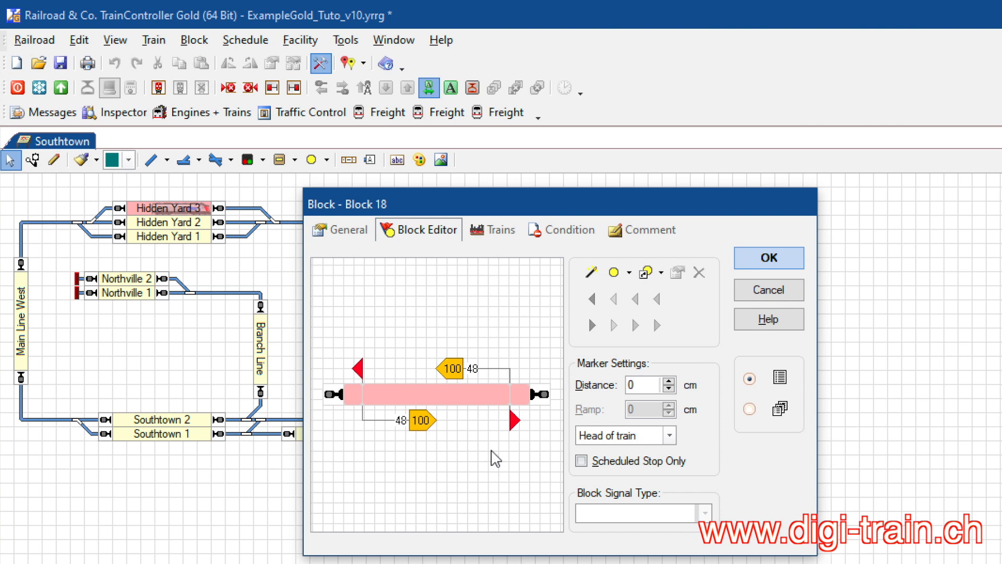
Connect the new block's contact indicator to the Lenz Digital Plus / LI100(F) digital system at address 2, input 1
double_click(470, 400)
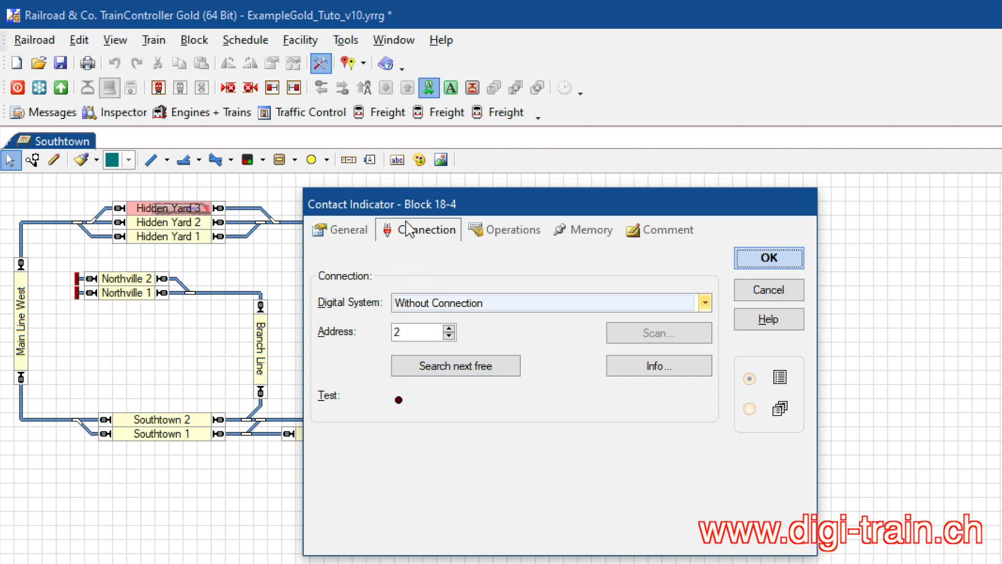
left_click(444, 304)
left_click(442, 320)
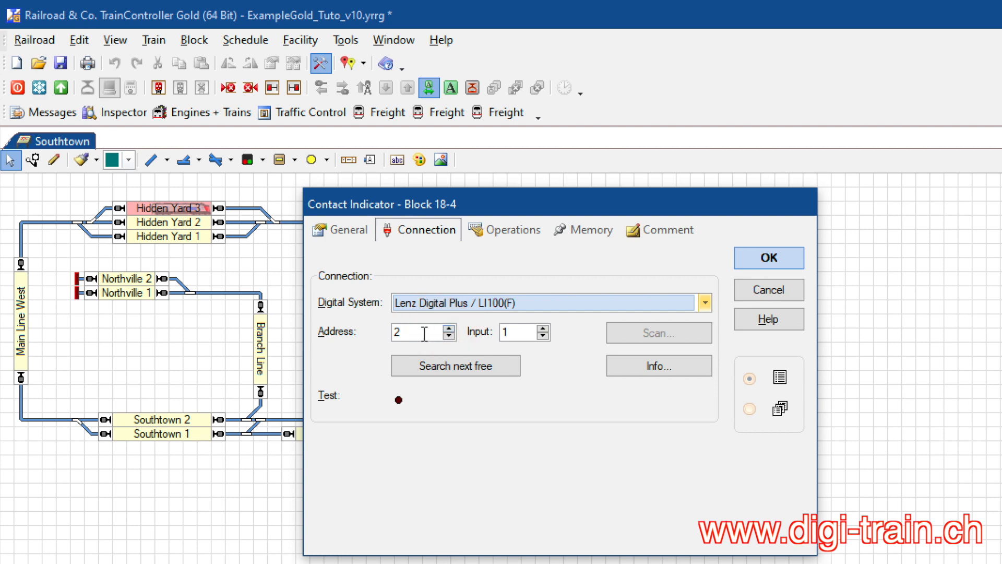
double_click(398, 332)
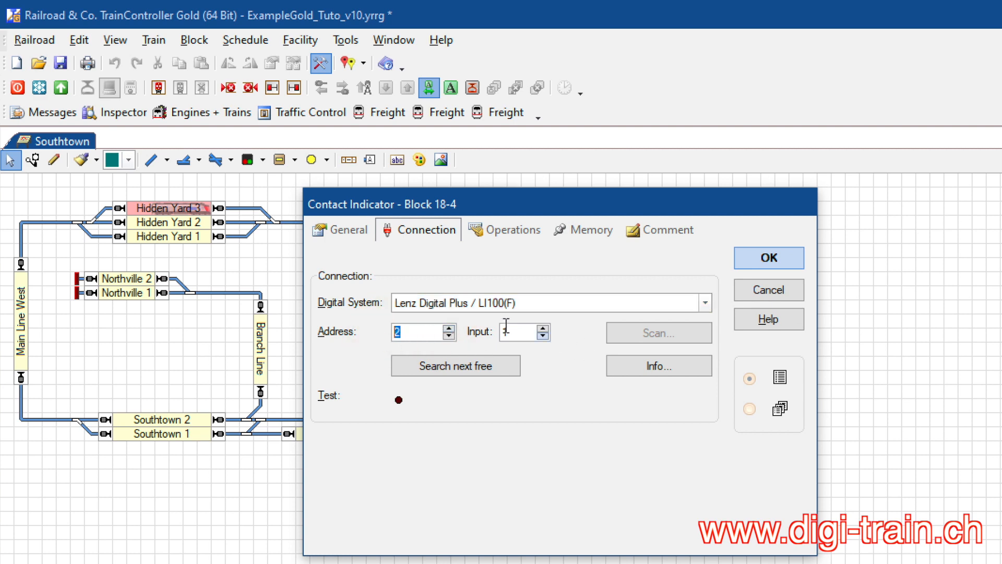
left_click(775, 256)
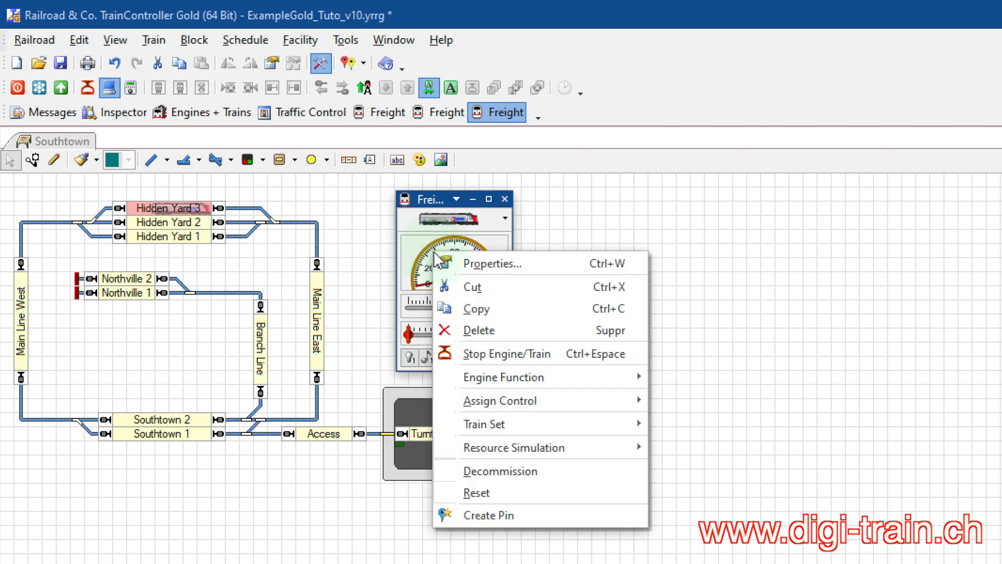
Open the engine properties of Freight and examine the available operating states and train operations
right_click(434, 253)
left_click(448, 263)
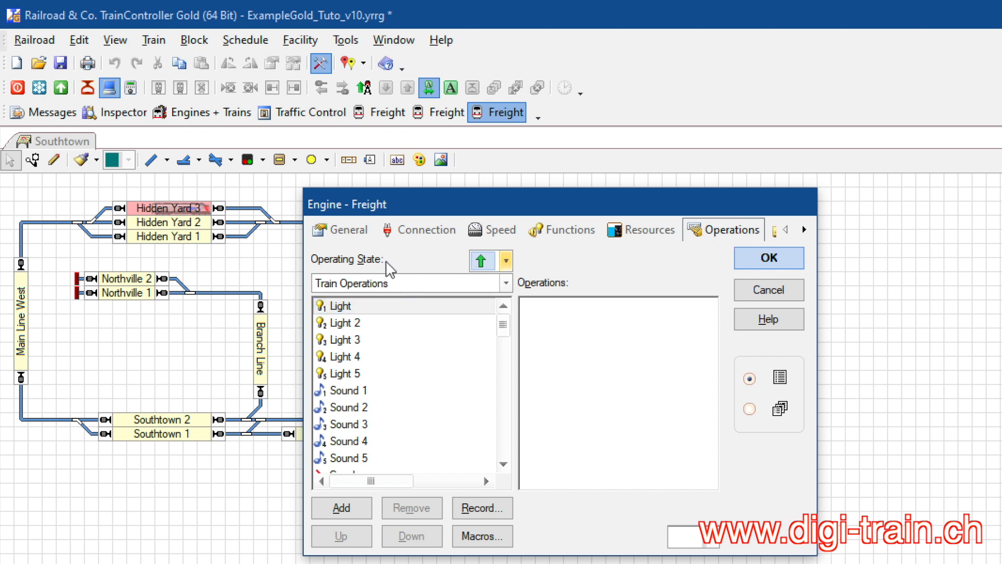
left_click(506, 261)
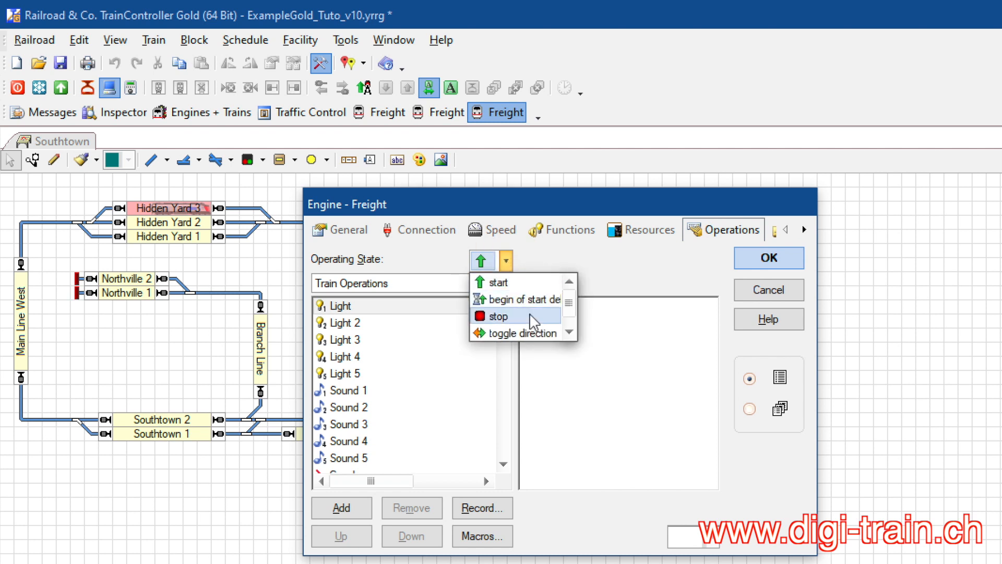
left_click(569, 305)
left_click_drag(570, 305, 569, 315)
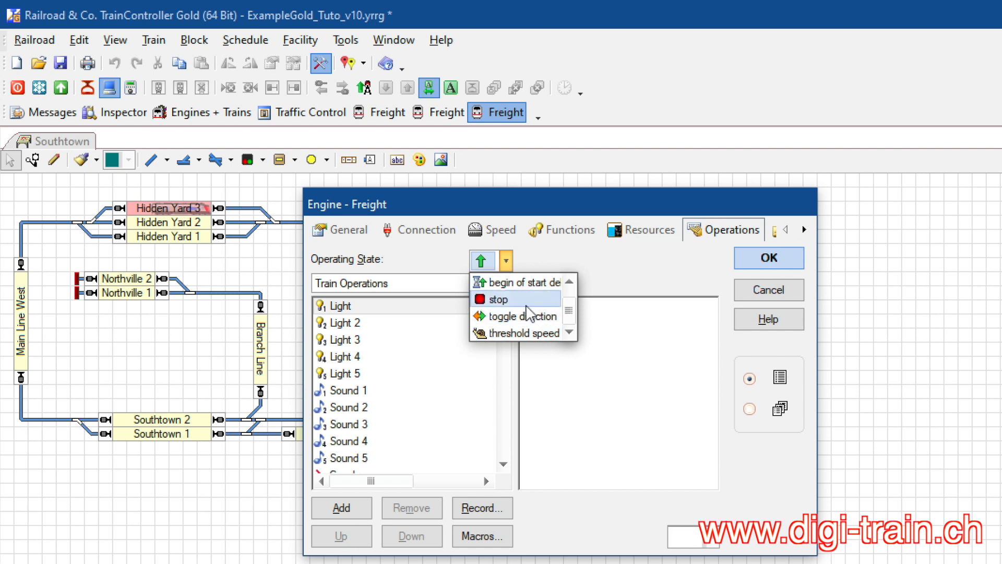
left_click(537, 258)
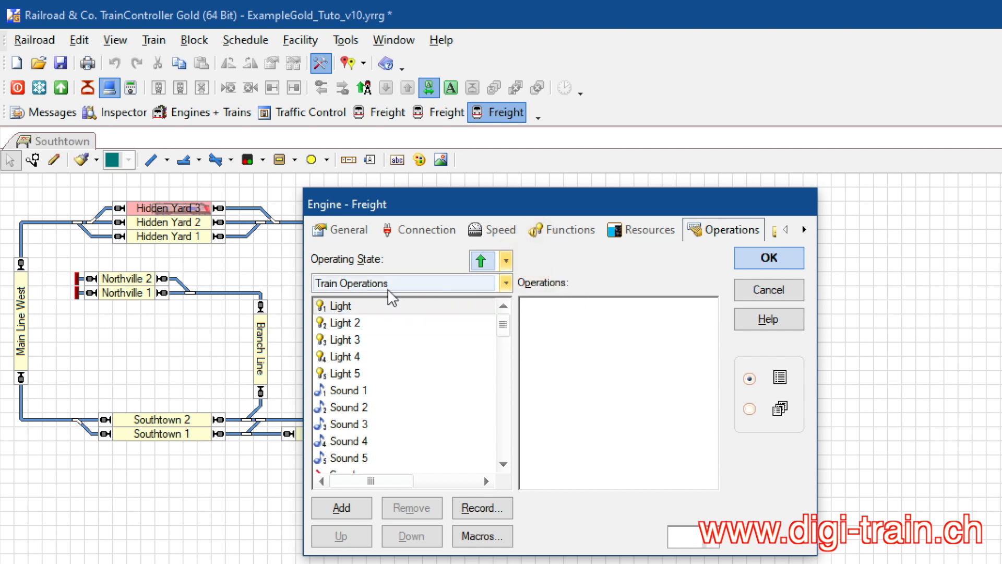
left_click_drag(503, 329, 503, 418)
left_click(459, 283)
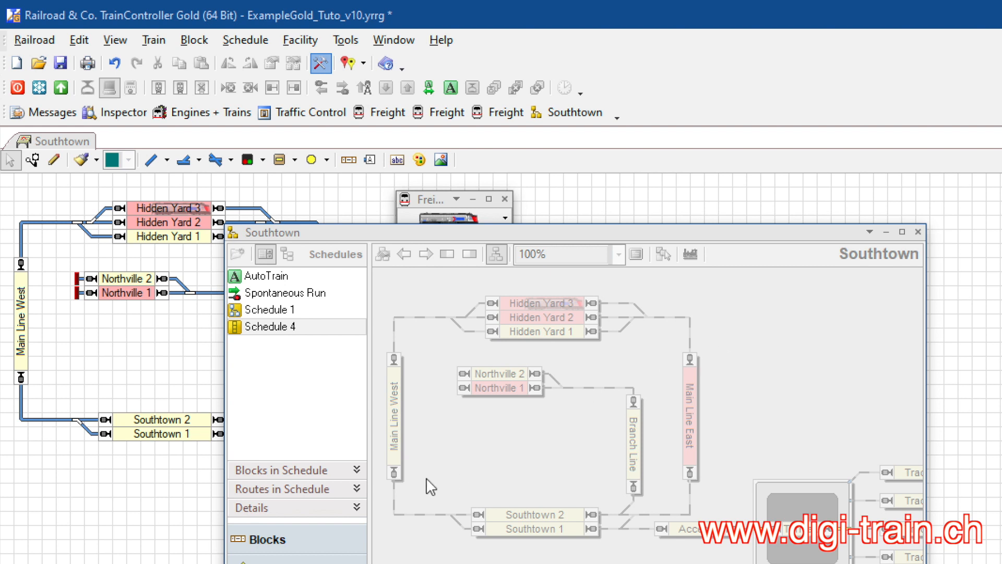
Open the rules of Schedule 1 and examine the Minimum Acceleration Time rule
left_click(247, 314)
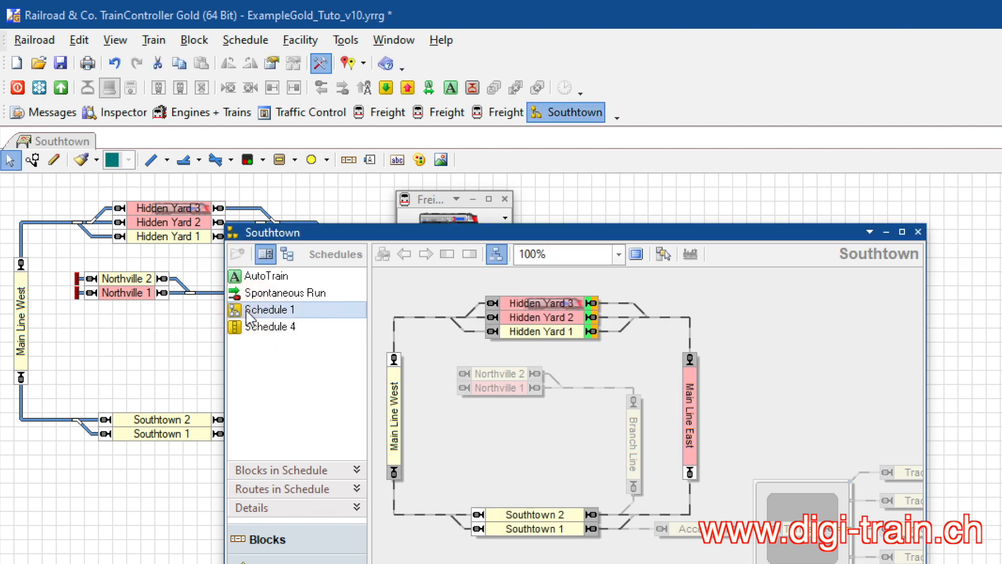
right_click(253, 313)
left_click(254, 316)
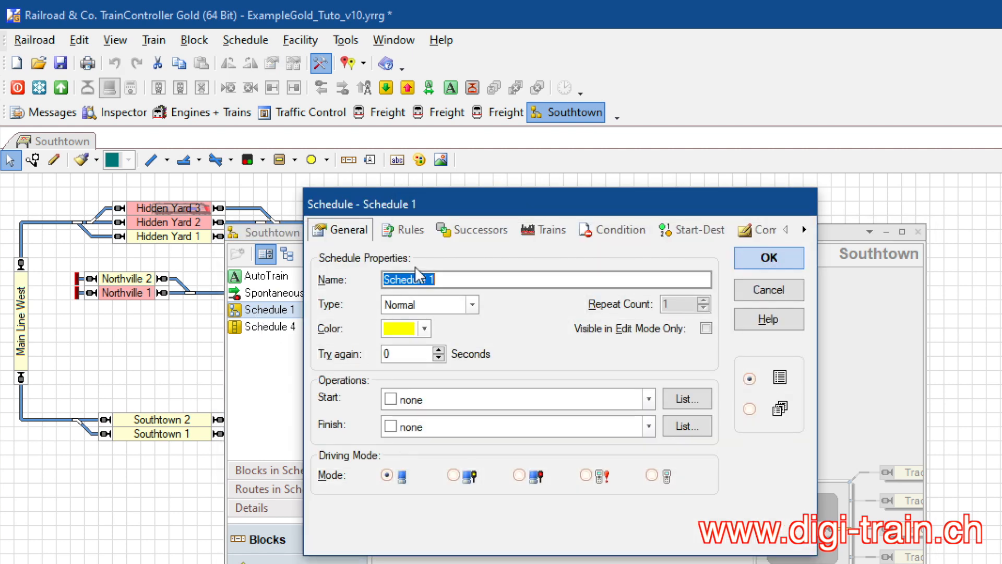
left_click(412, 229)
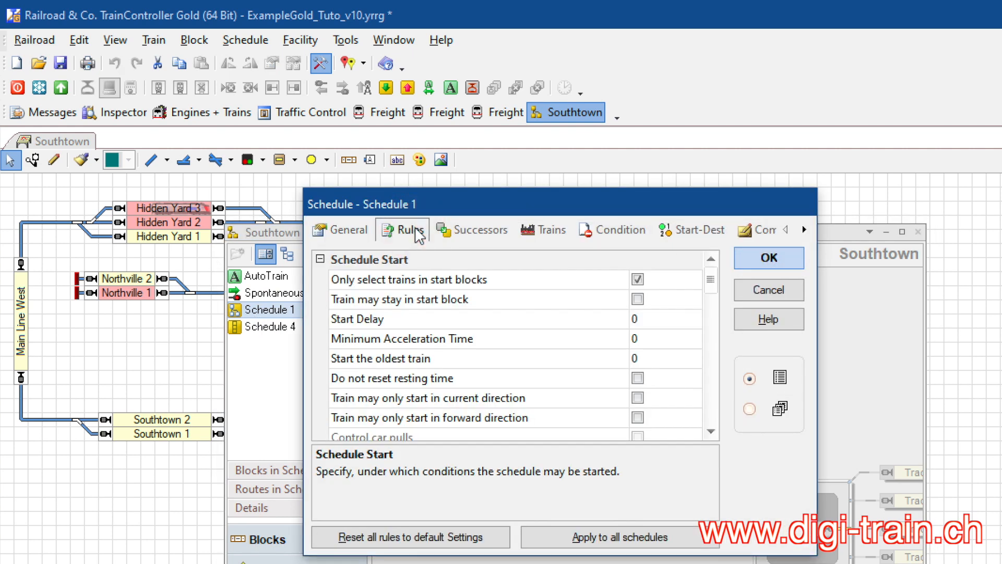
left_click(342, 342)
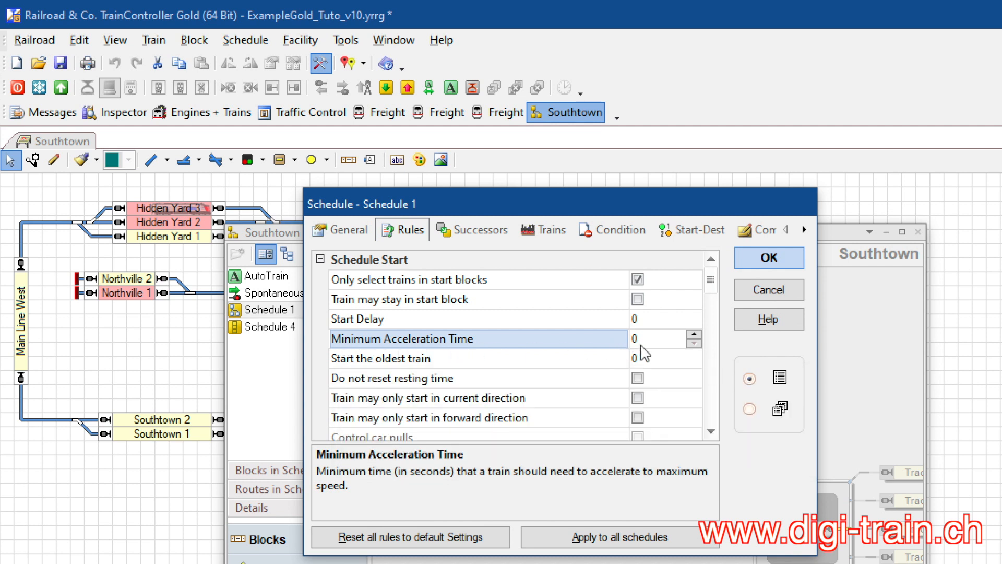
mouse_move(646, 349)
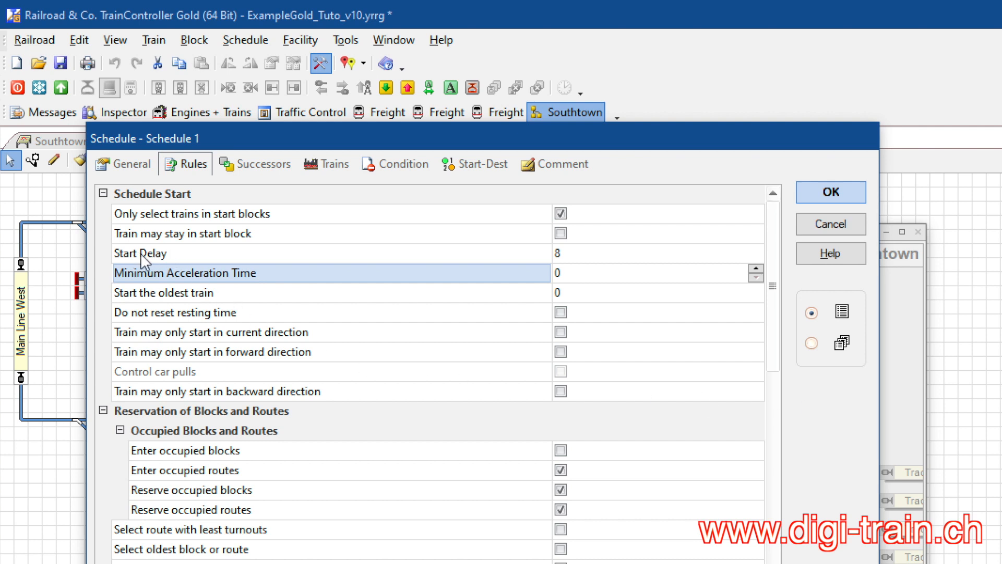
Set the Start Delay rule of Schedule 1 to 0 seconds
left_click(594, 253)
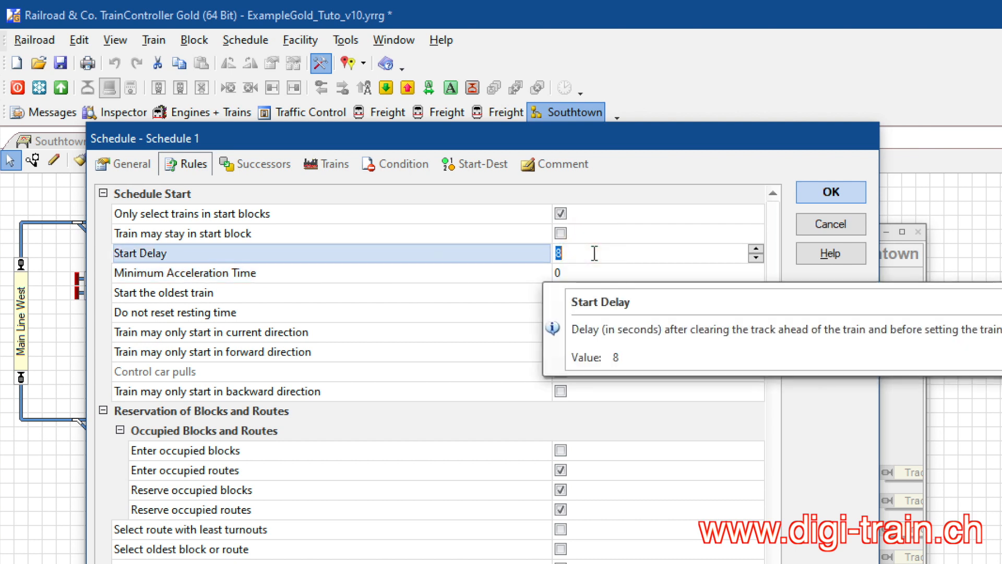
type("0")
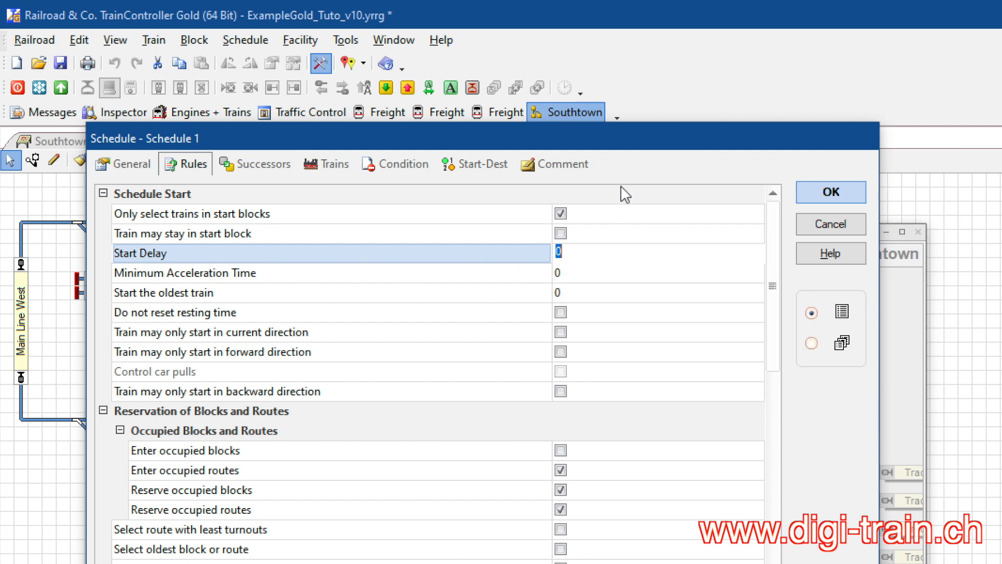
mouse_move(625, 195)
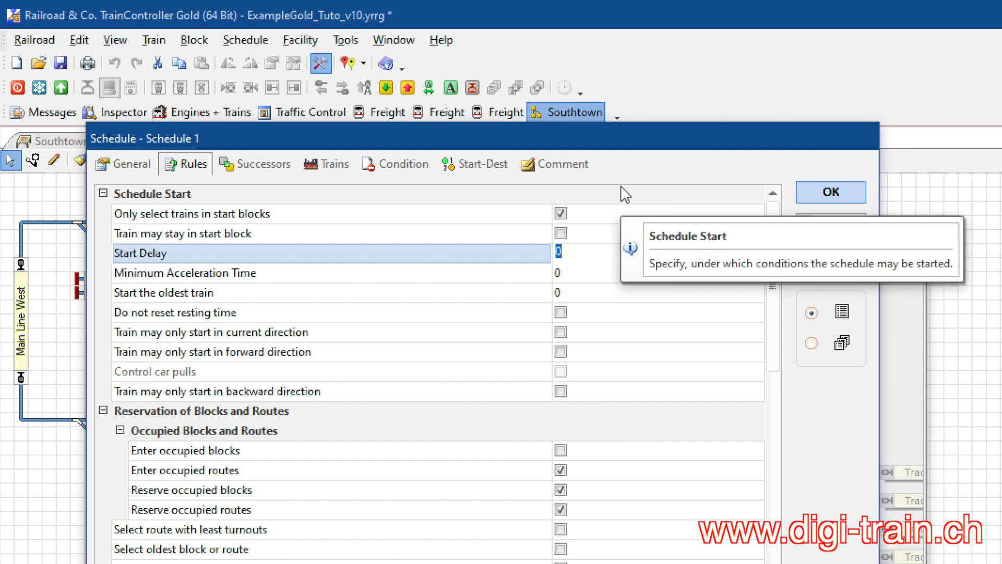
Enter the formula 2+3 for the Start Delay rule of Schedule 1
type("2+3")
left_click(589, 236)
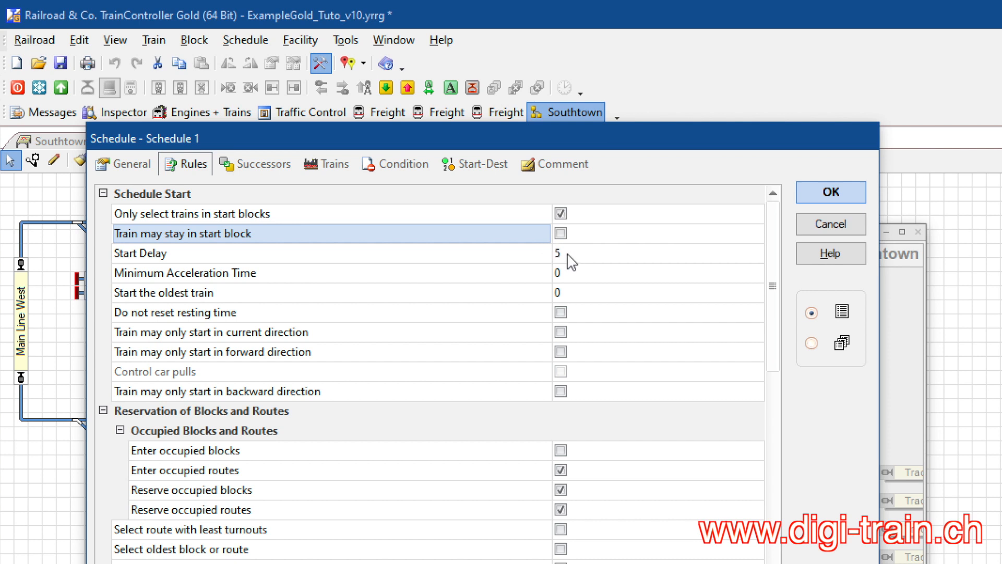
mouse_move(571, 262)
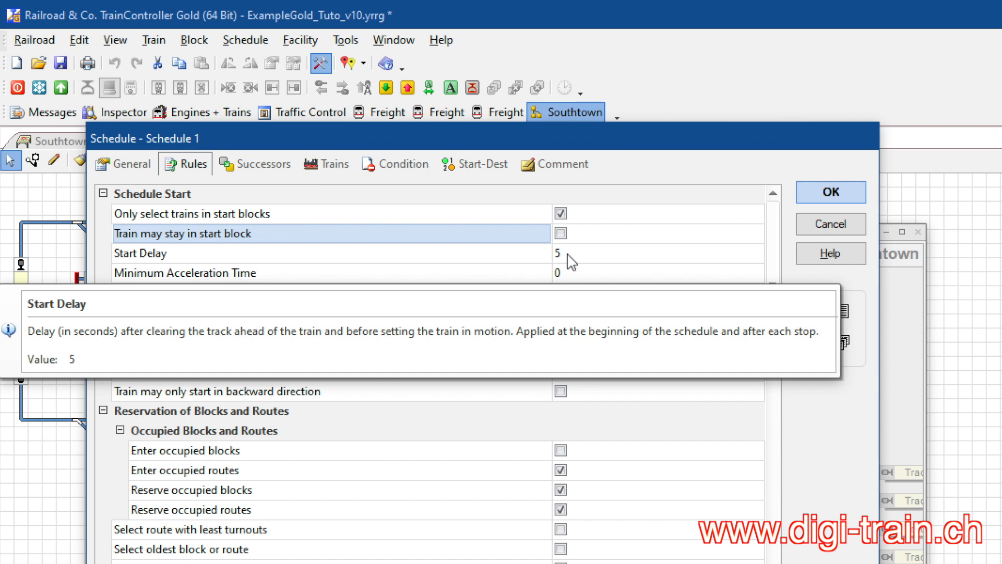
Enter the variable expression %V[?] as the Start Delay rule of Schedule 1 and start creating a variable for it
left_click(569, 254)
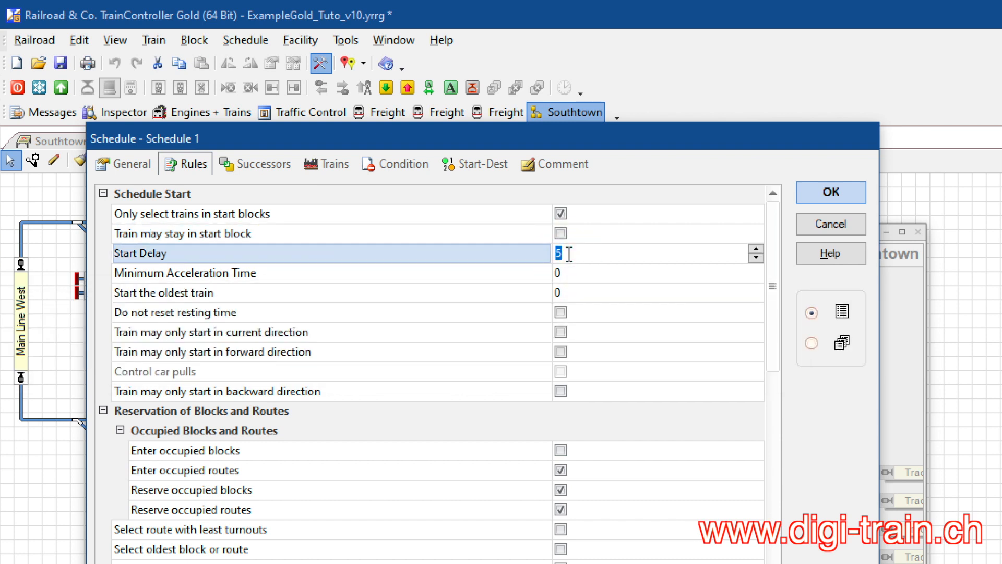
left_click(569, 254)
type("%V")
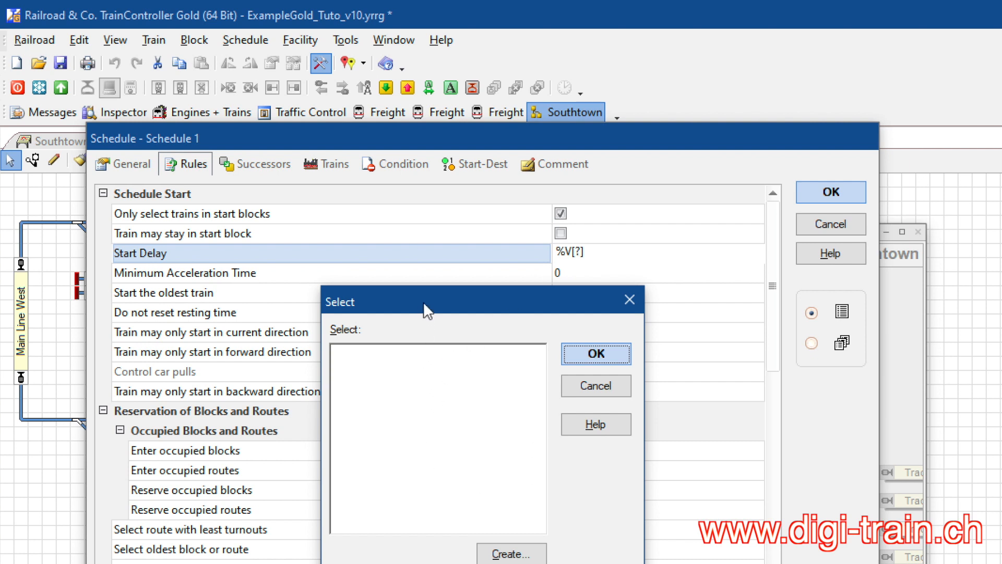
left_click_drag(424, 302, 499, 296)
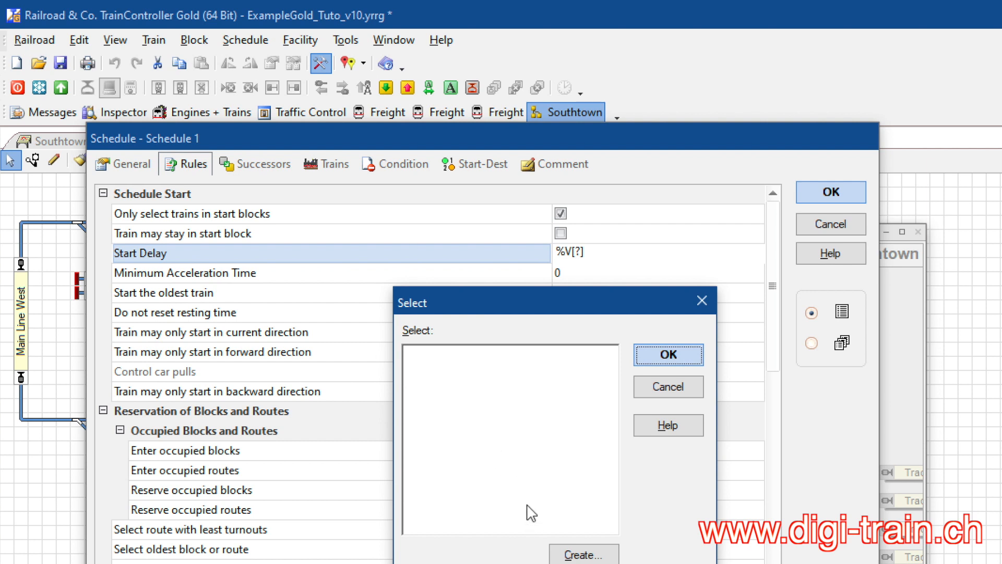
left_click(578, 553)
left_click_drag(503, 323, 586, 313)
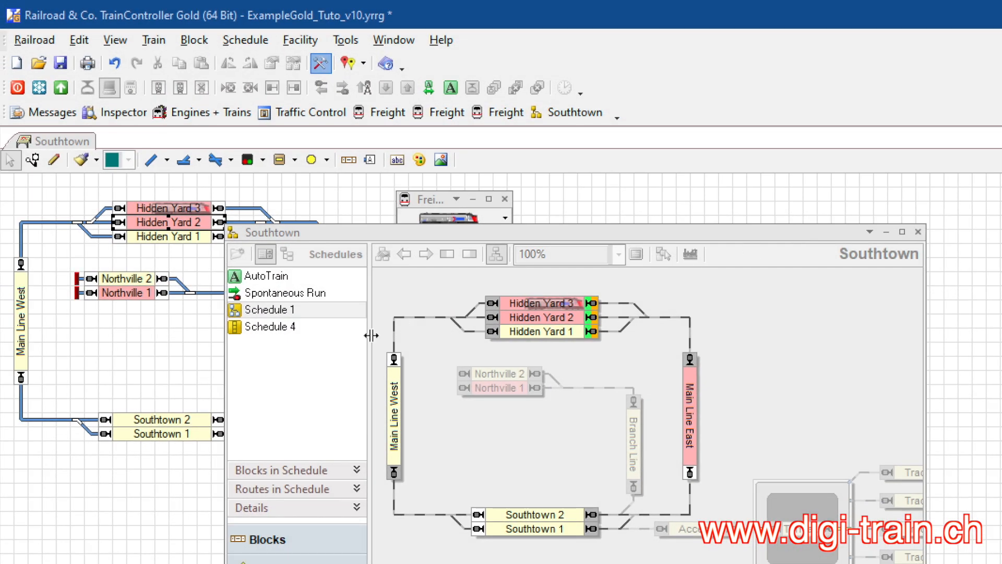
Open the properties of the schedule sequence Schedule 4 and examine its general settings
left_click(238, 328)
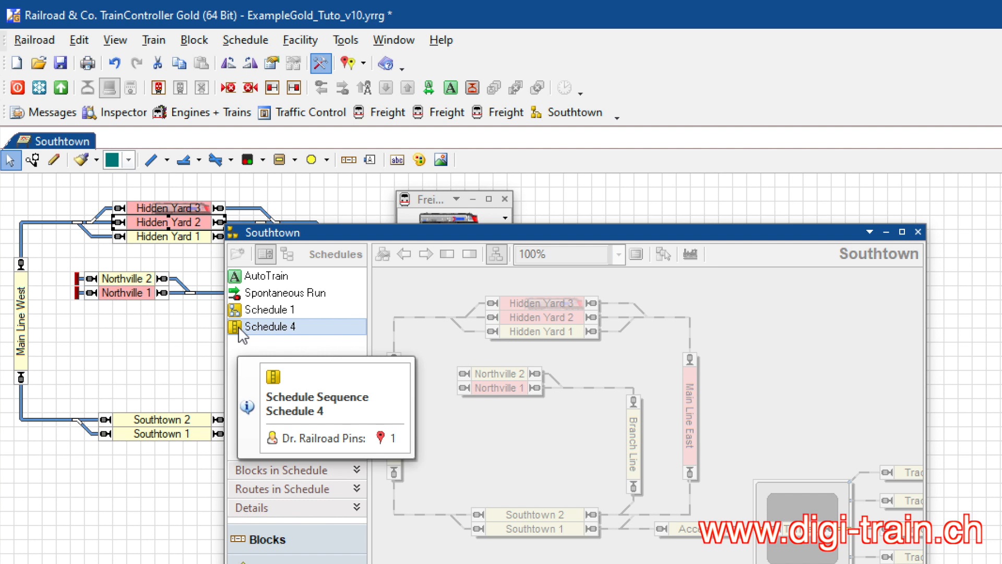
right_click(240, 330)
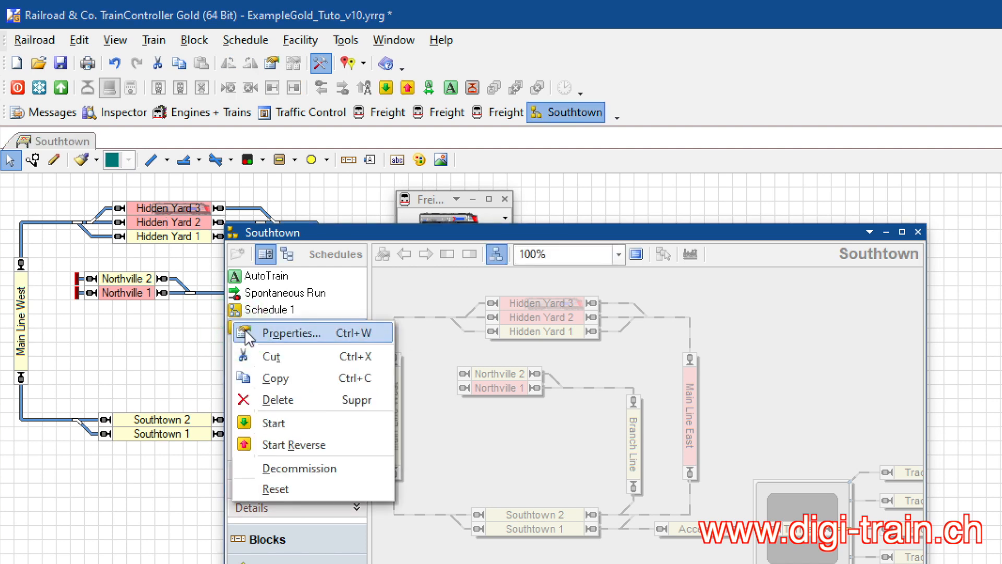
left_click(245, 332)
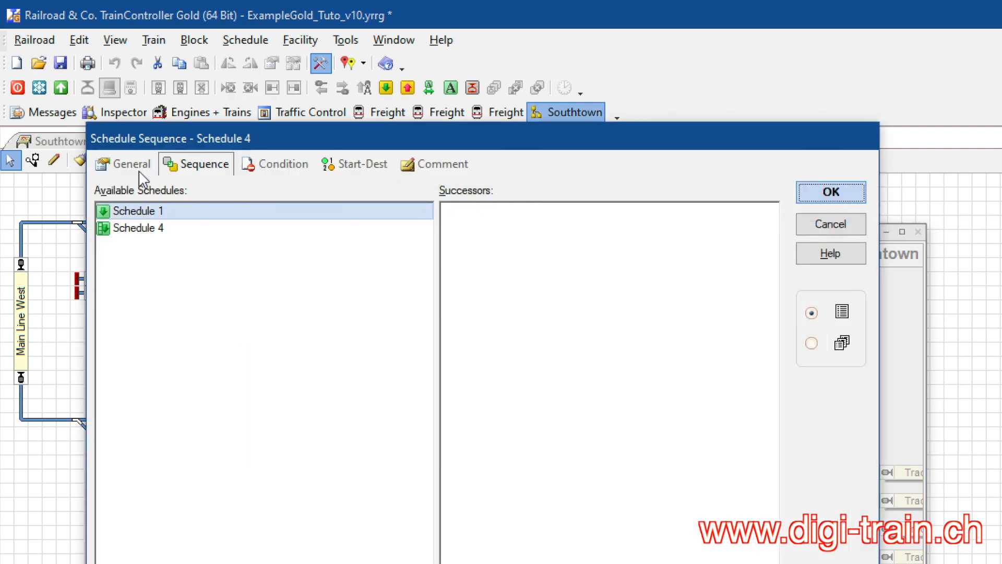
left_click(132, 165)
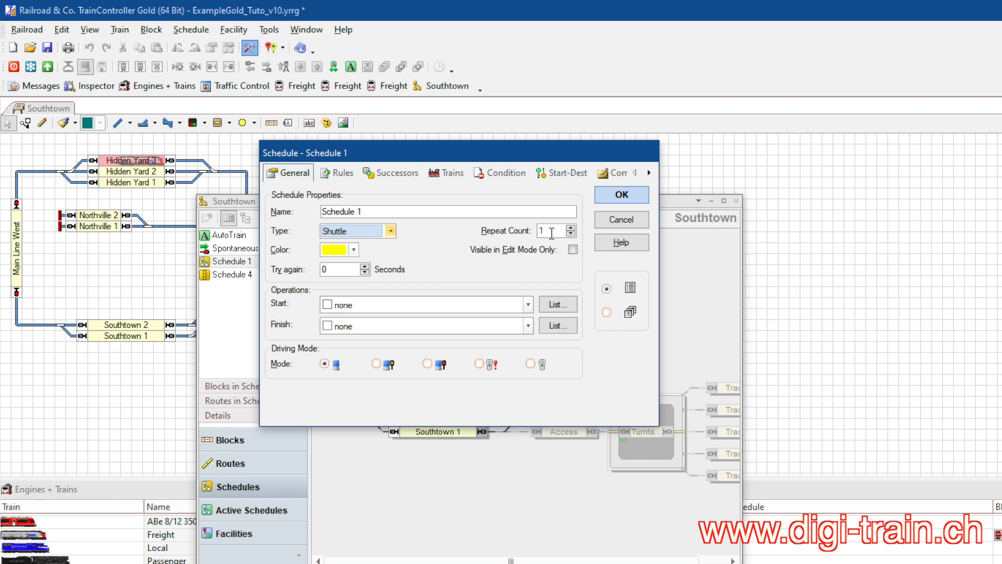
Set the repeat count of the shuttle Schedule 1 to the formula 3+%V[?] and open the variable selection for it
left_click(552, 233)
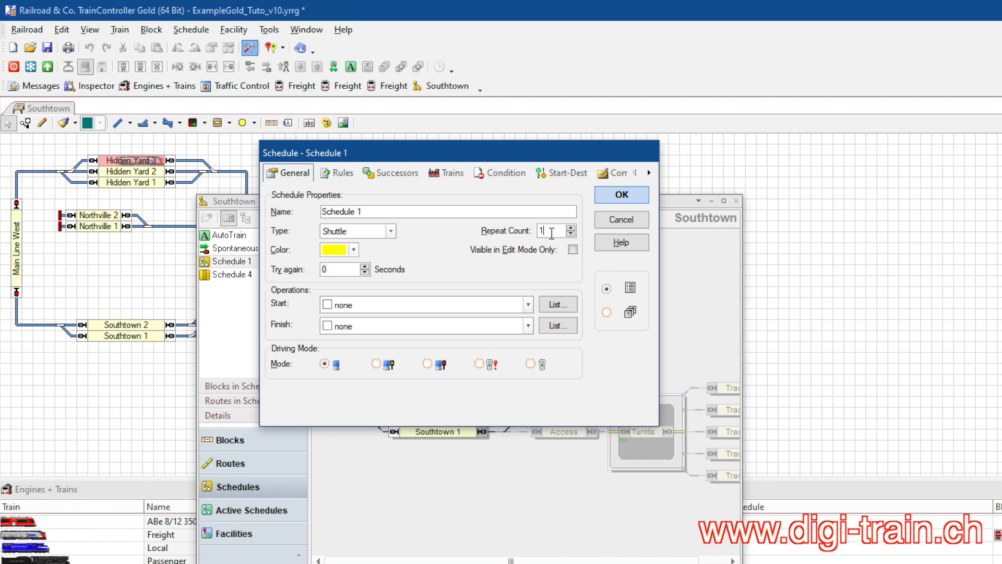
key("Down")
type("+")
key("Left")
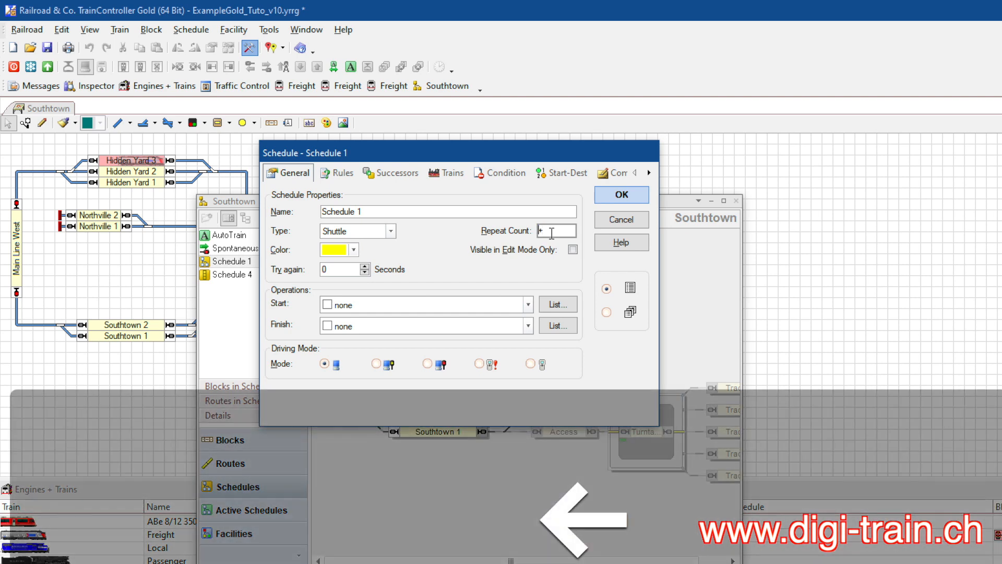
type("3")
key("Right")
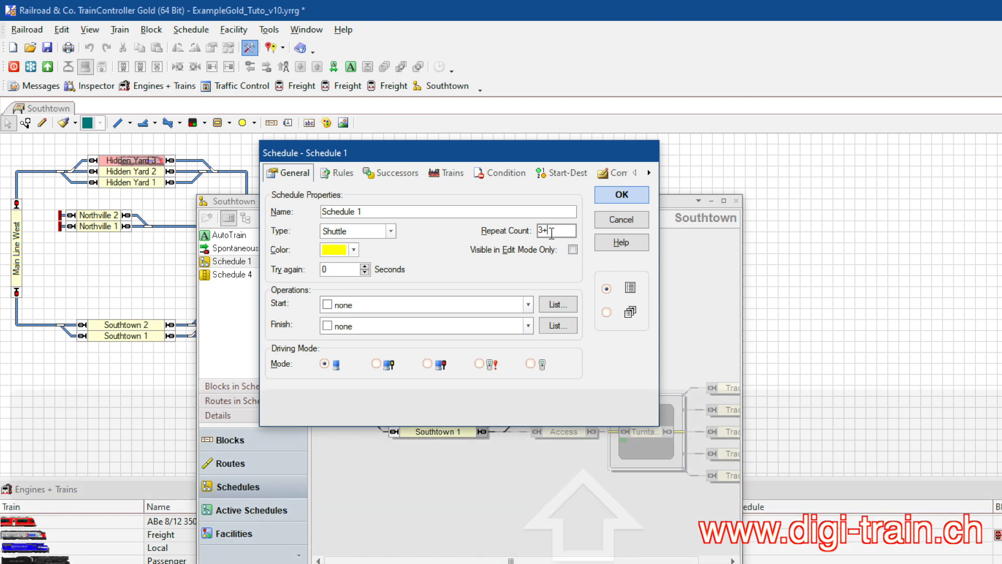
type("%V[?]")
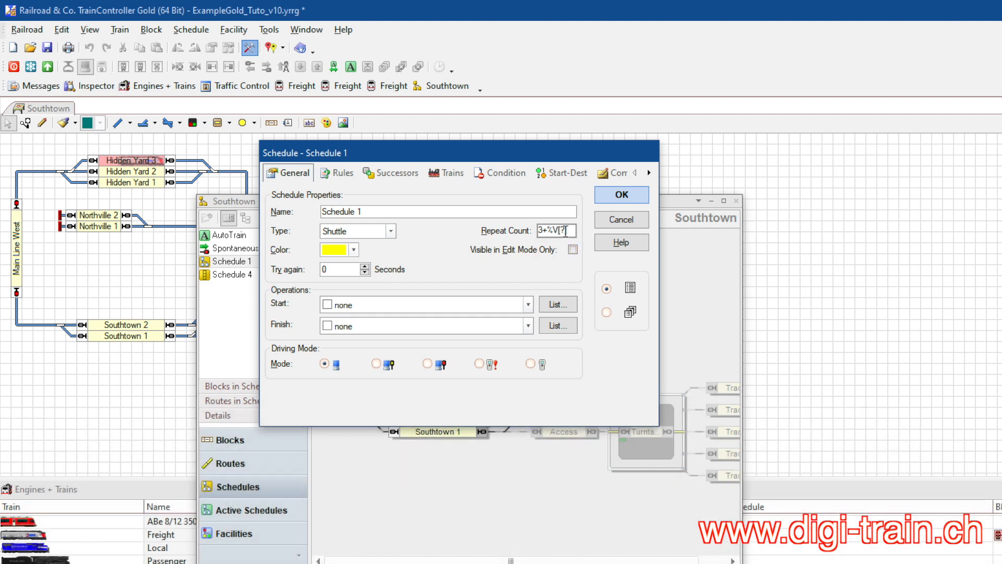
double_click(562, 230)
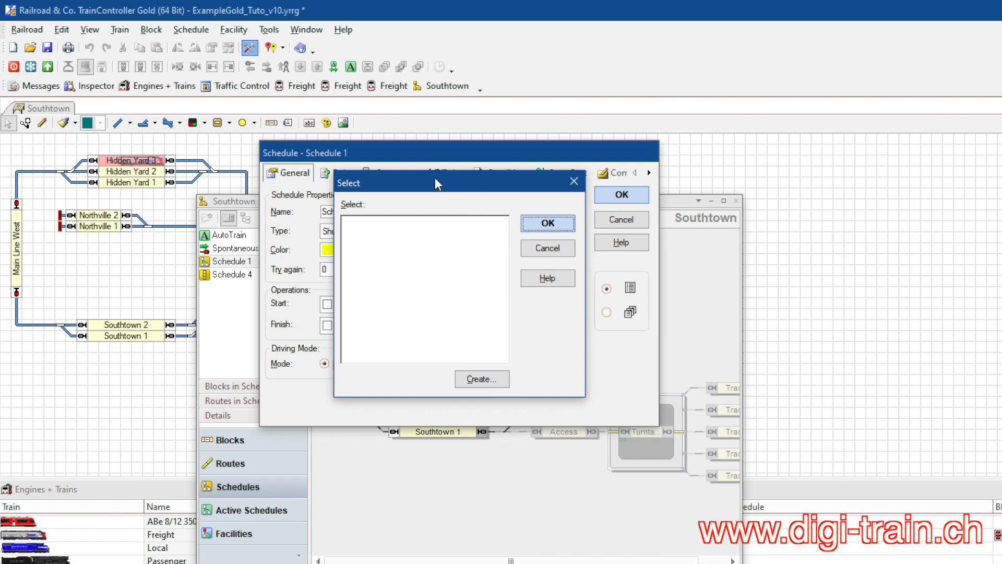
left_click_drag(434, 182, 731, 194)
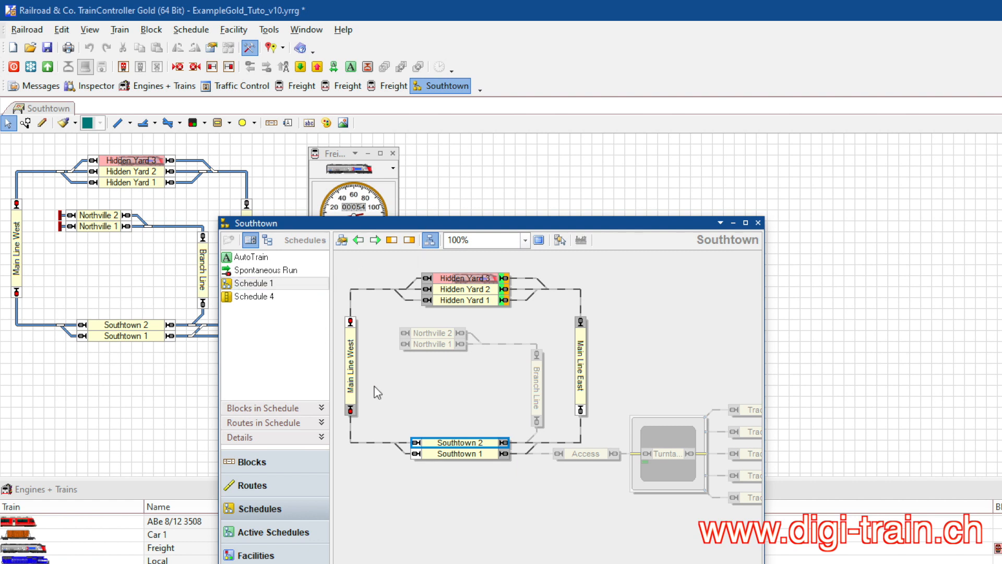
Open the section settings of block Southtown 2 for Schedule 1
right_click(425, 445)
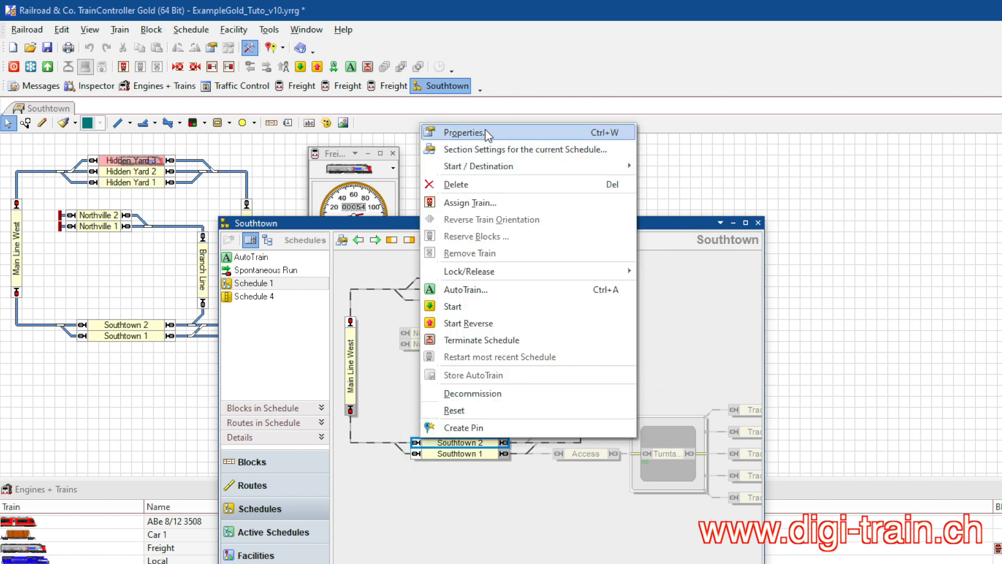
left_click(482, 149)
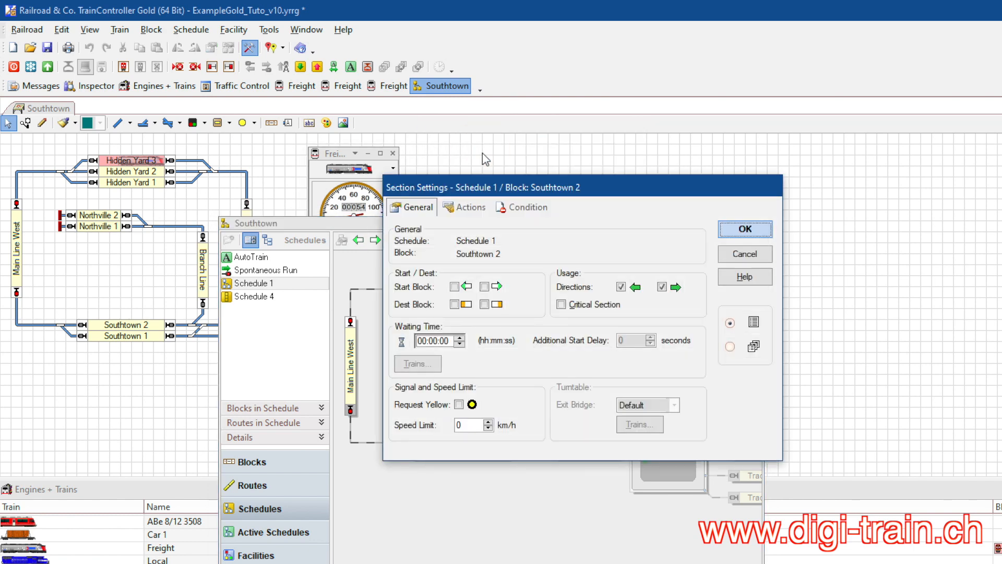
left_click_drag(490, 186, 297, 153)
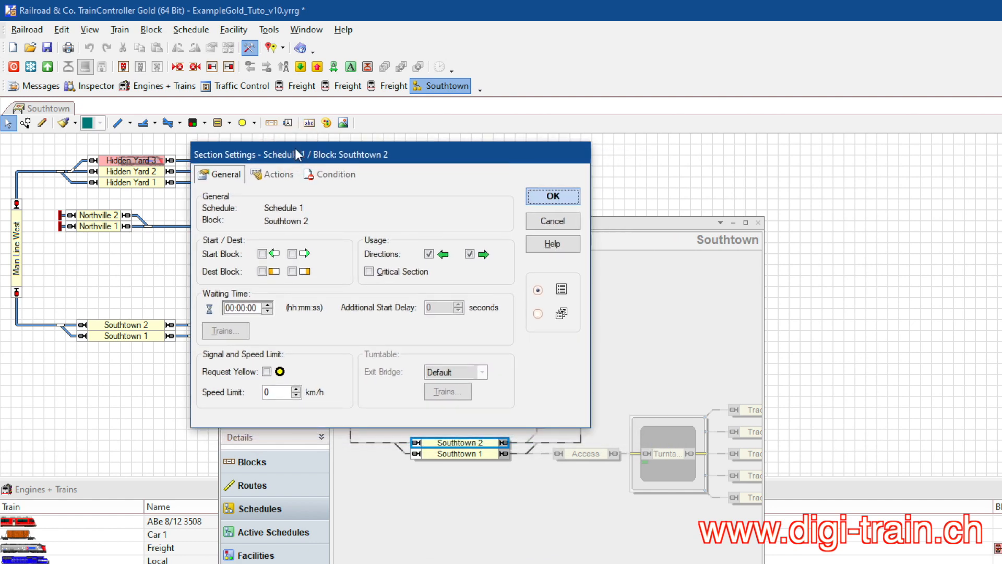
Try using the variable expression %V[?] as the waiting time of block Southtown 2 in Schedule 1
left_click(243, 308)
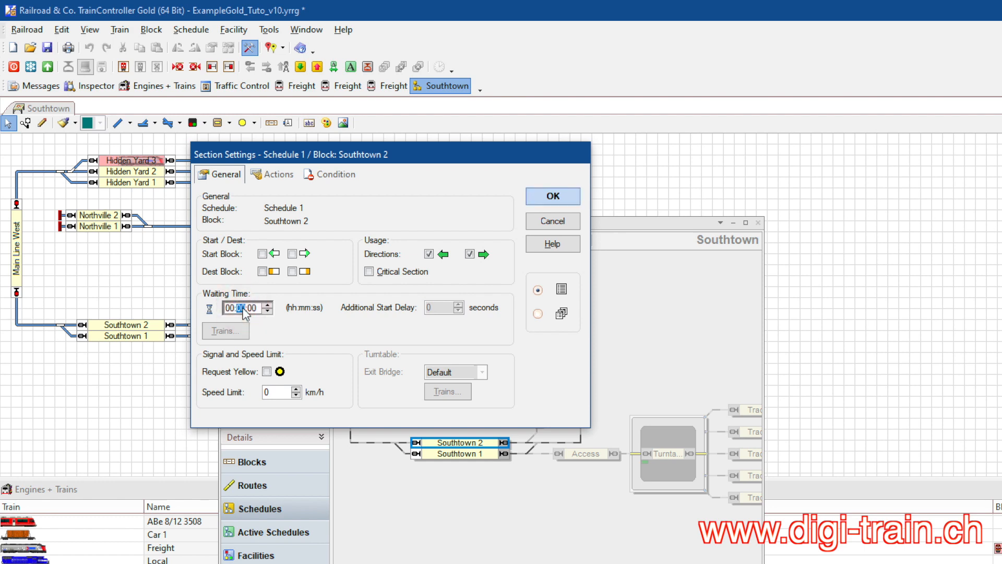
key("F2")
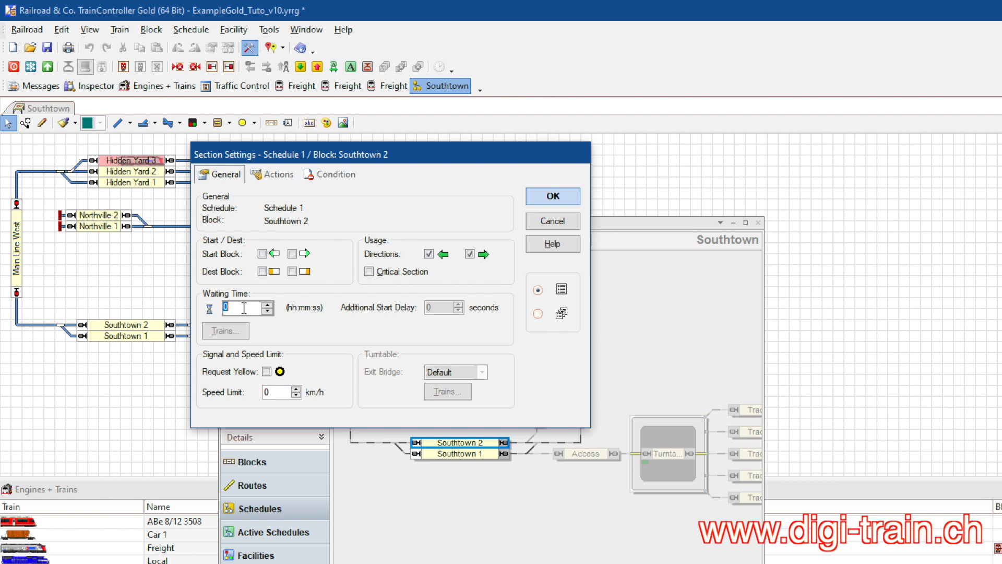
type("%V[")
left_click(240, 310)
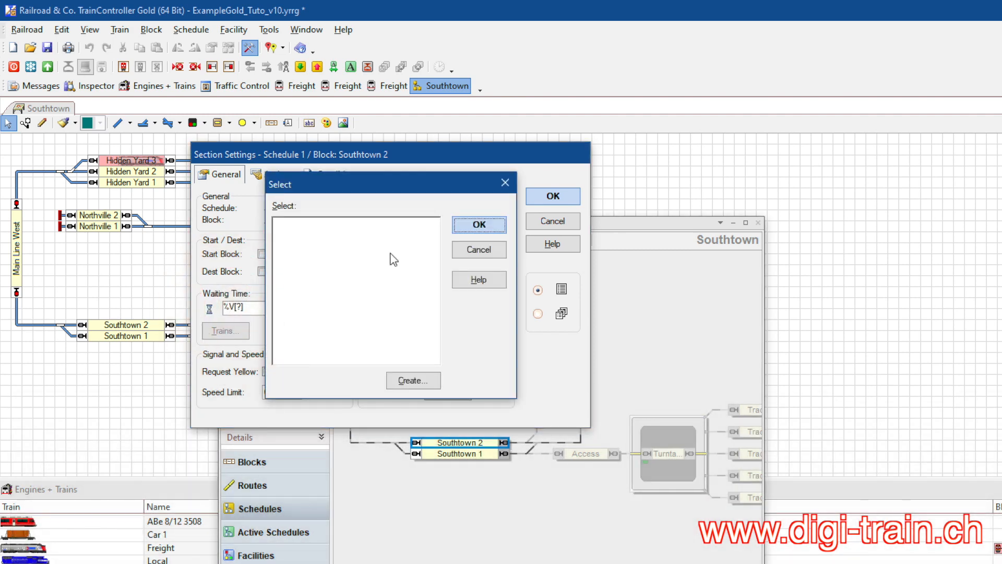
left_click(471, 252)
double_click(262, 309)
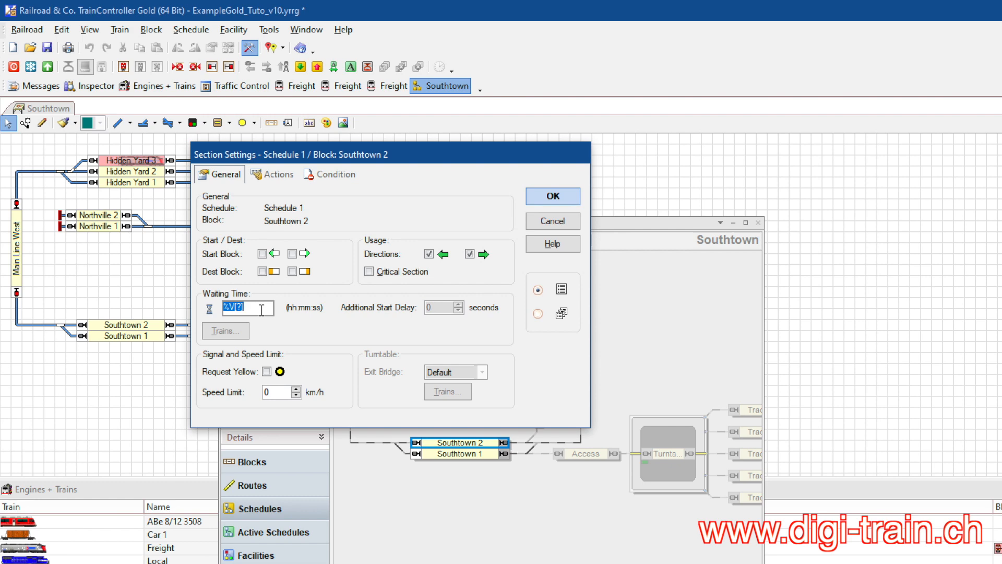
key("BackSpace")
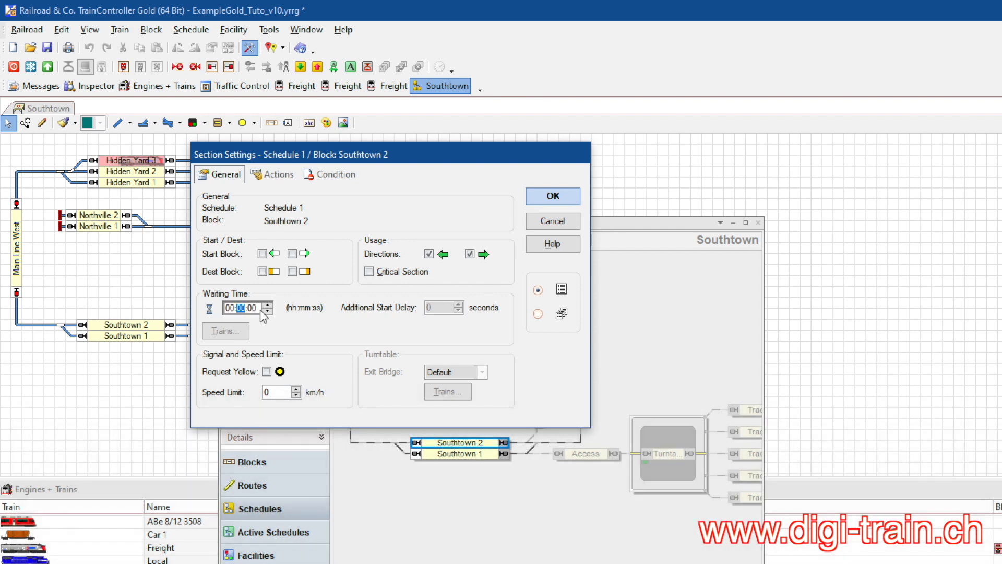
Set the waiting time of Southtown 2 to 00:00:01 and begin a formula with 10+ for the additional start delay
left_click(253, 309)
left_click(267, 305)
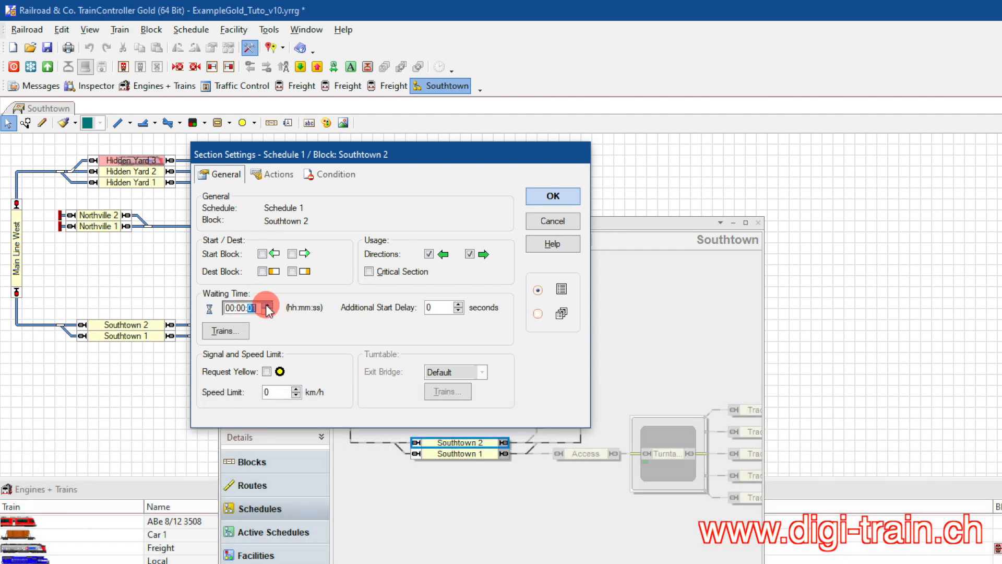
left_click(437, 308)
double_click(438, 309)
type("10")
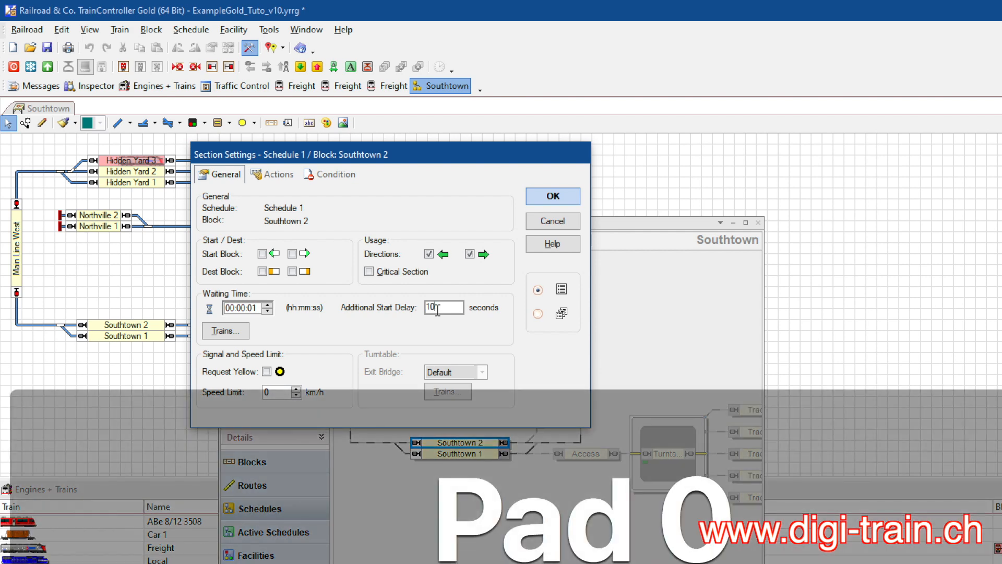
key("KP_Add")
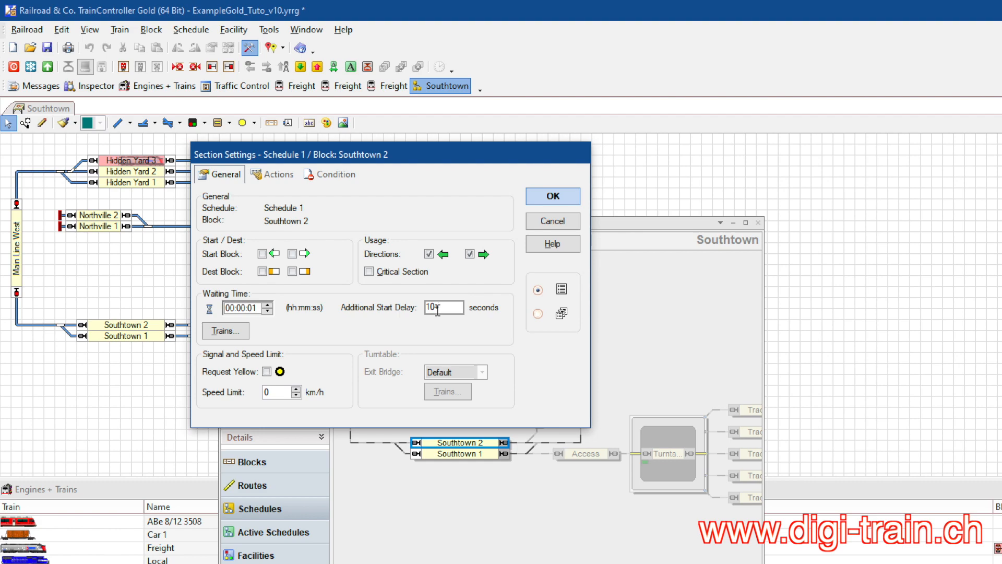
type("[")
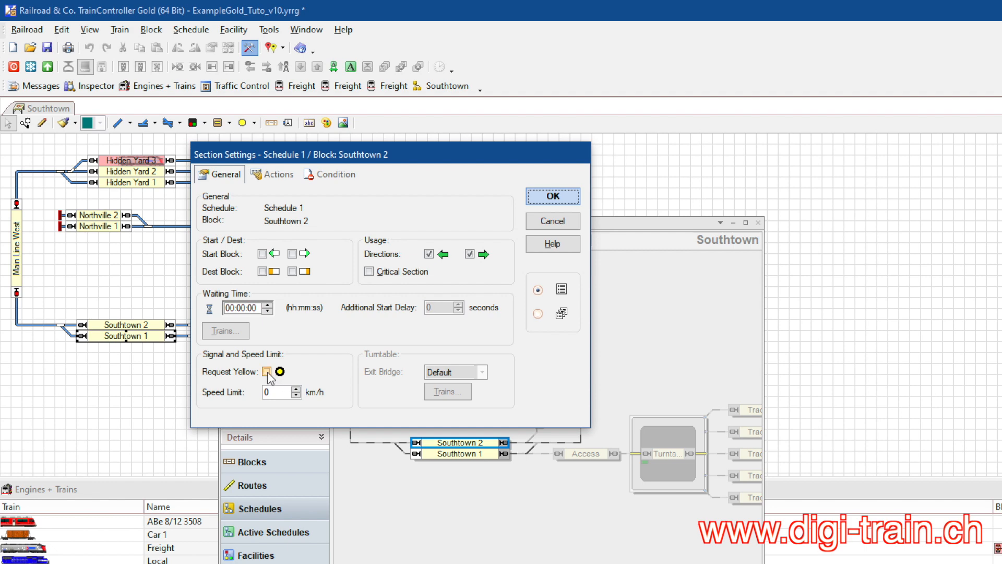
Enter the variable expression %V[?] as the speed limit of block Southtown 2 and open the variable selection
left_click(273, 392)
key("f")
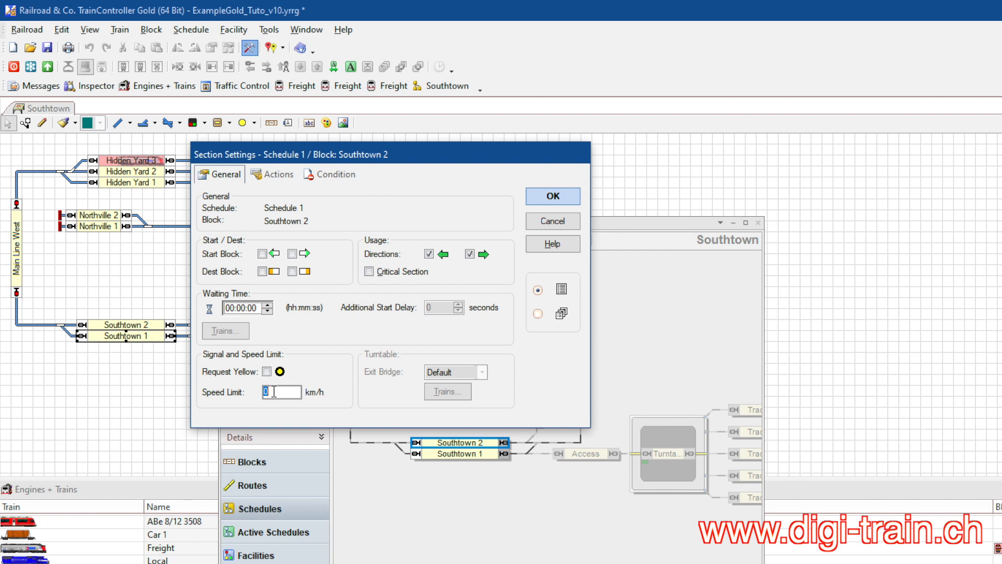
type("%V[")
left_click(280, 392)
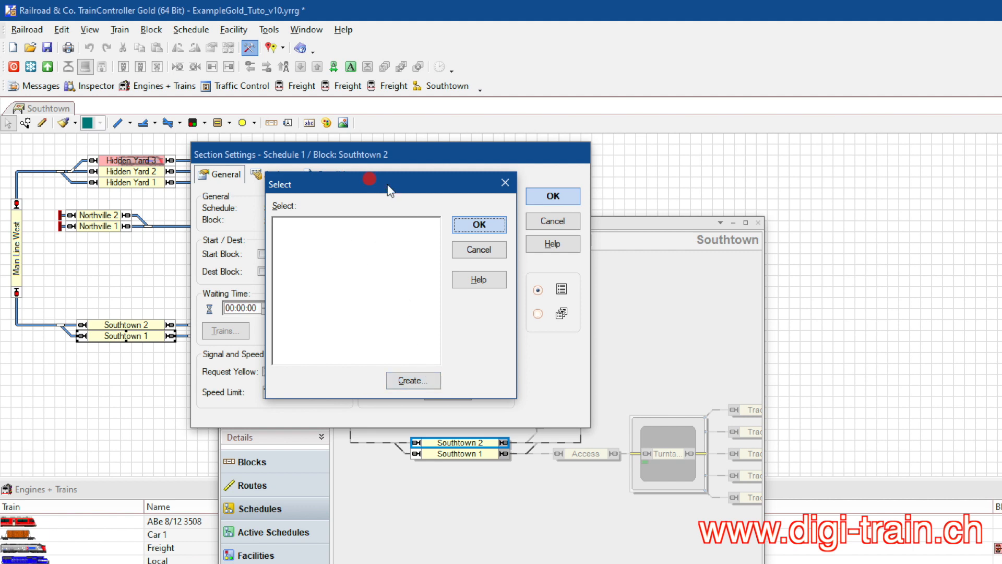
left_click_drag(388, 190, 578, 177)
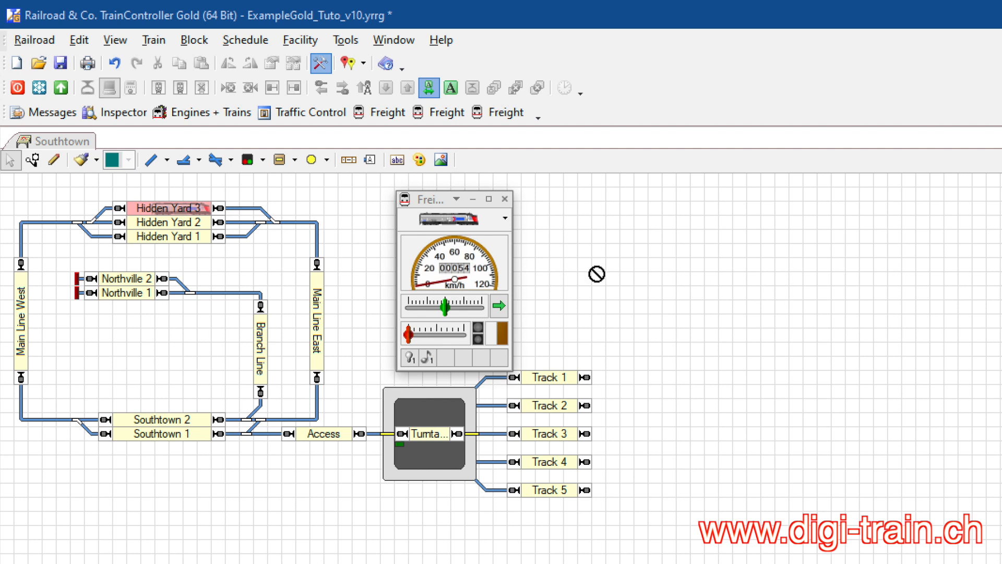
Open the Advanced Fine Tuning of the Freight engine from its speed properties
right_click(440, 264)
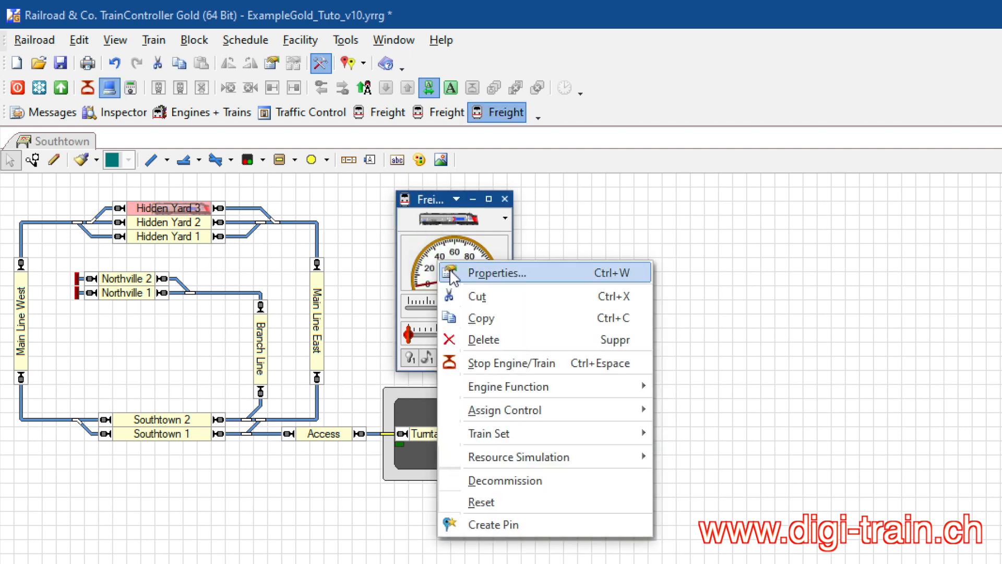
left_click(450, 271)
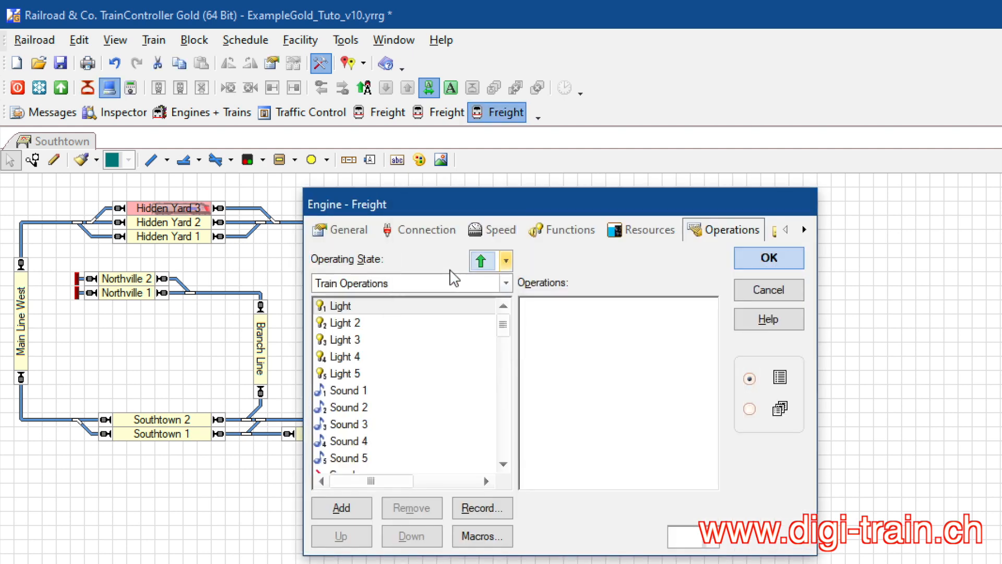
left_click(488, 230)
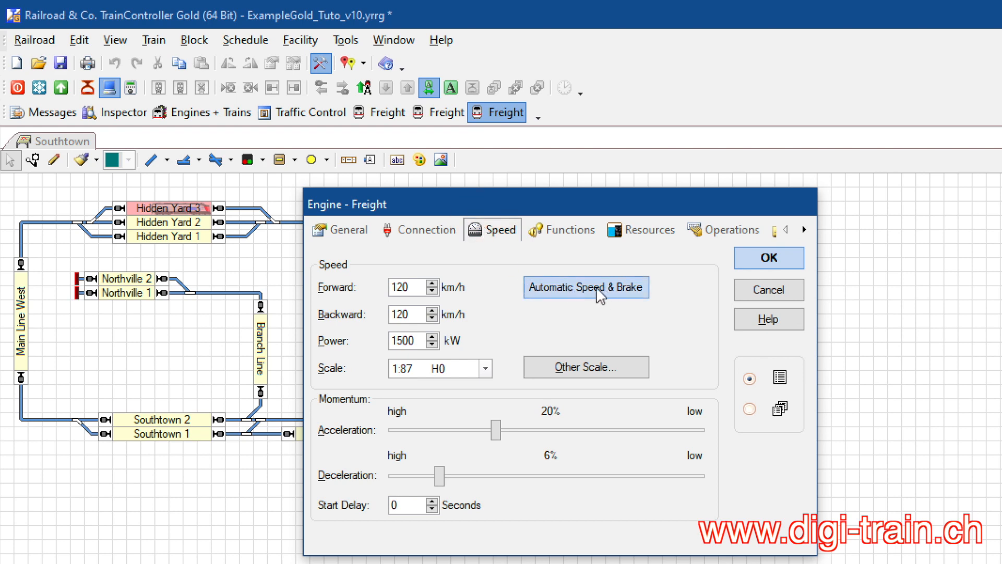
left_click(585, 288)
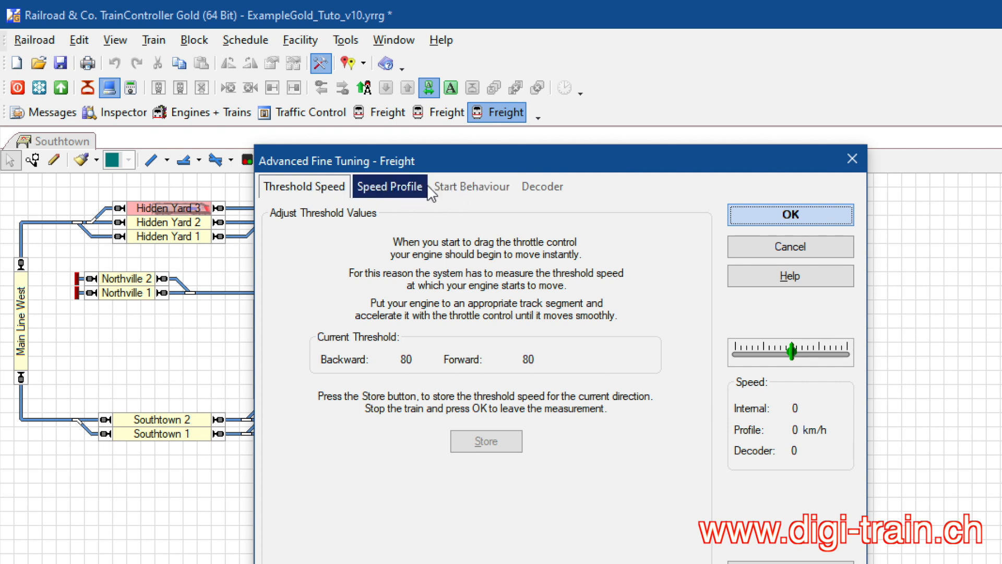
Set the start behaviour time of speed step 1 to 1000 in the Freight engine's Advanced Fine Tuning
left_click(468, 188)
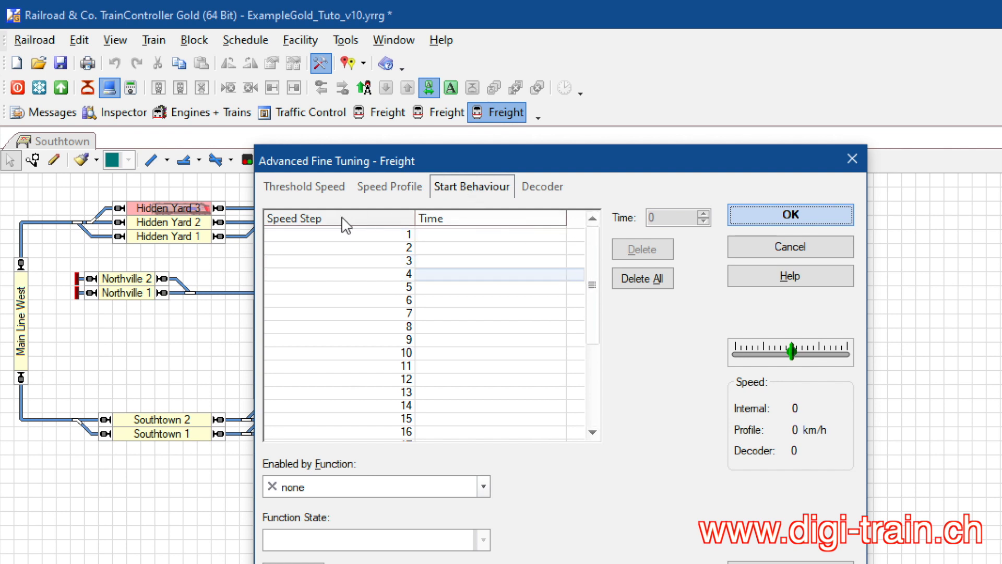
mouse_move(589, 241)
left_mouse_down()
mouse_move(584, 391)
mouse_move(594, 211)
left_mouse_up()
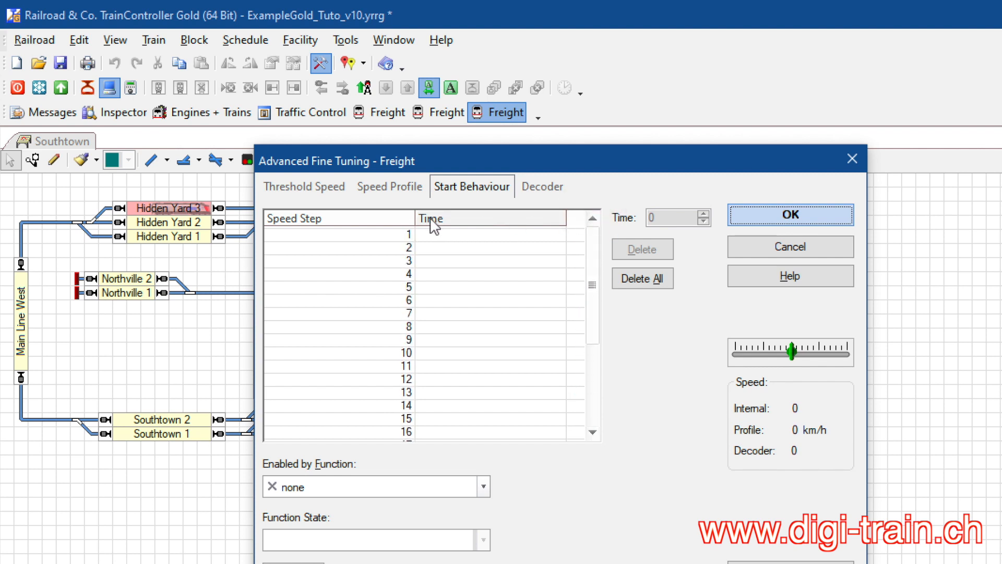
left_click(459, 236)
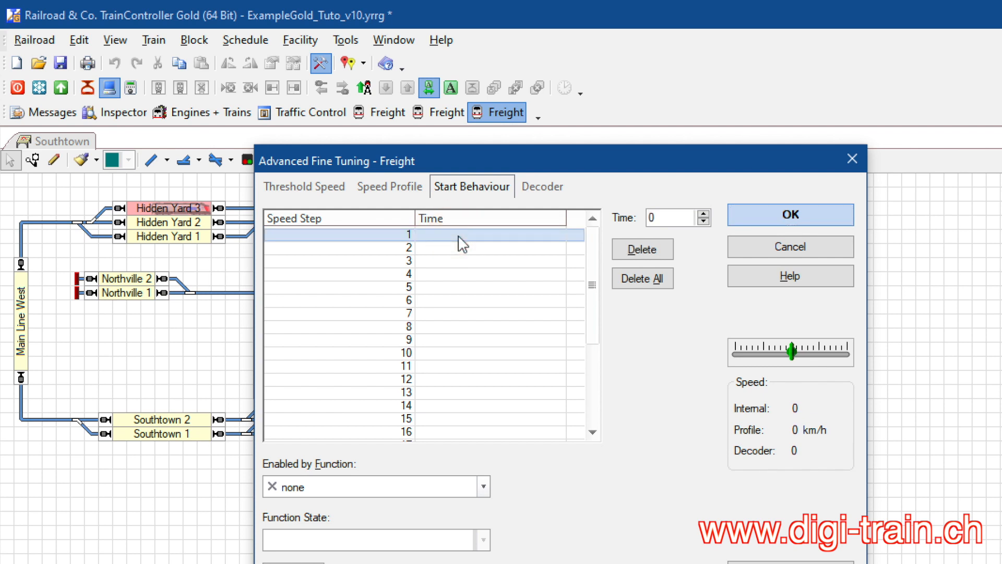
left_click(458, 236)
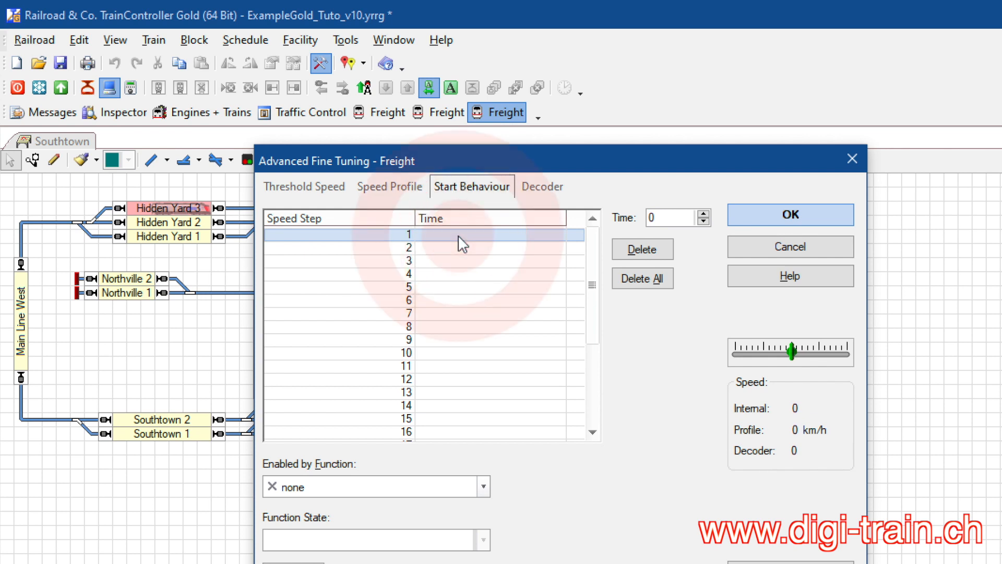
left_click(624, 218)
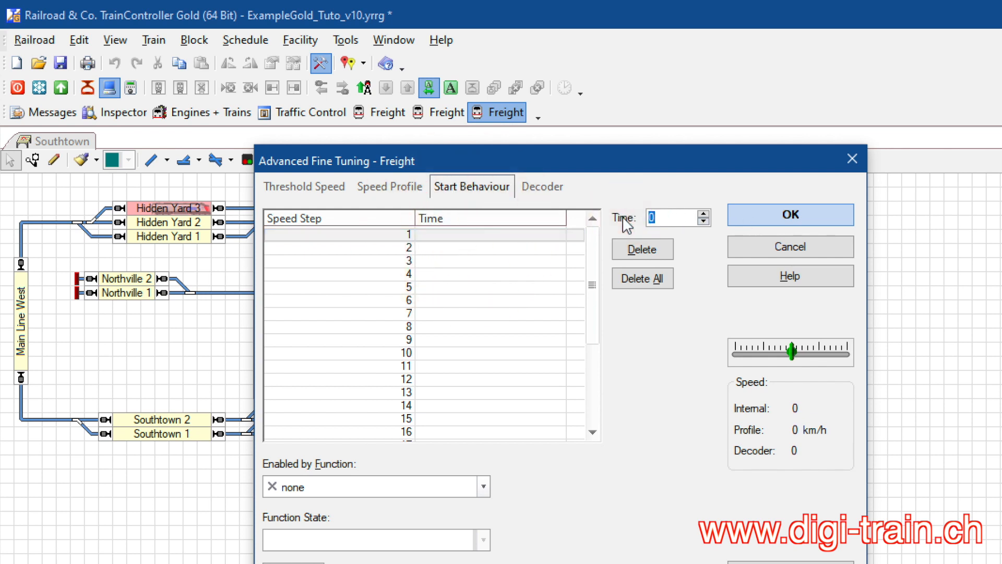
type("1000")
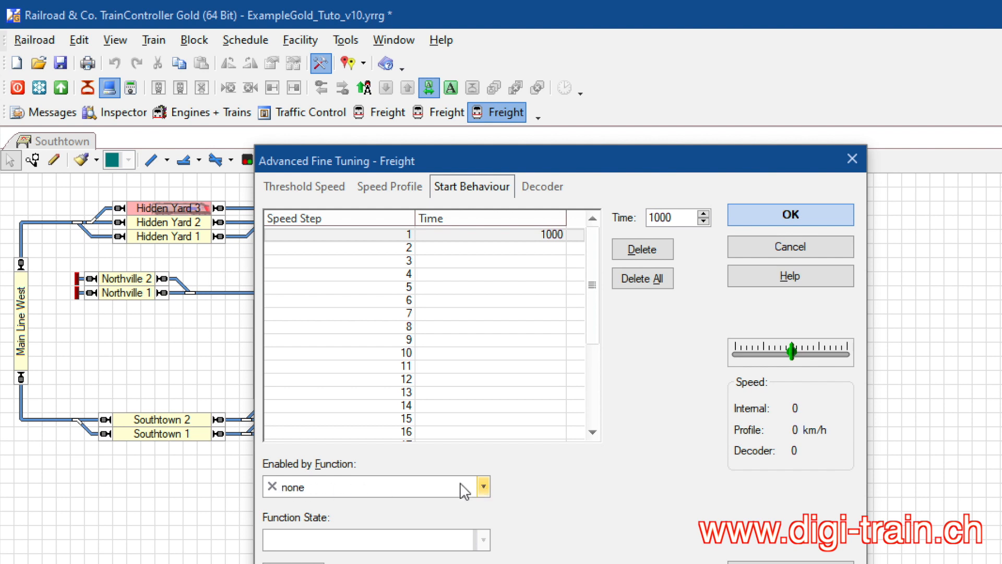
Enable the Freight engine's start behaviour by function Sound 1, with Sound 1 as the function state
left_click(483, 485)
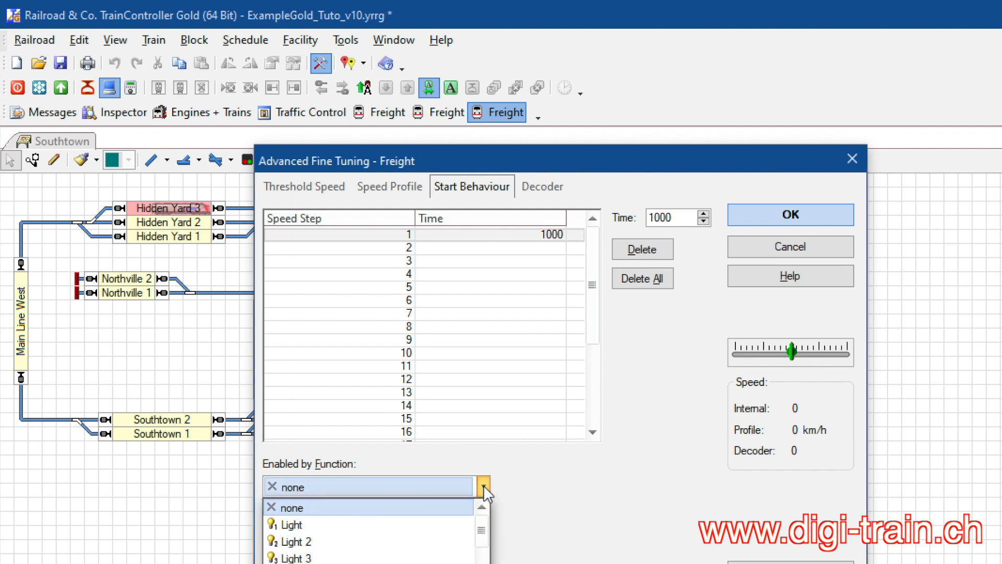
mouse_move(481, 522)
left_mouse_down()
mouse_move(475, 557)
mouse_move(478, 535)
left_mouse_up()
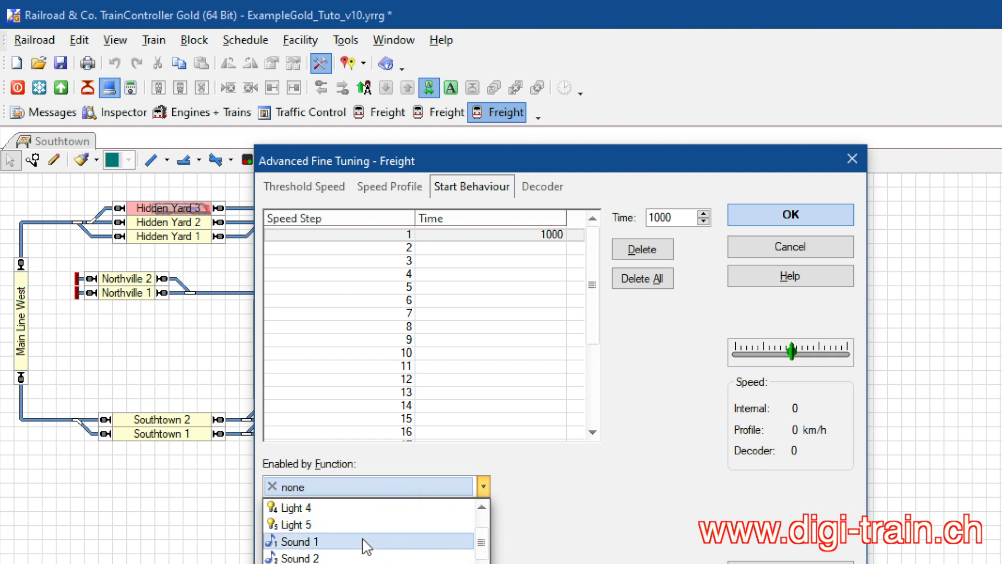
left_click(367, 543)
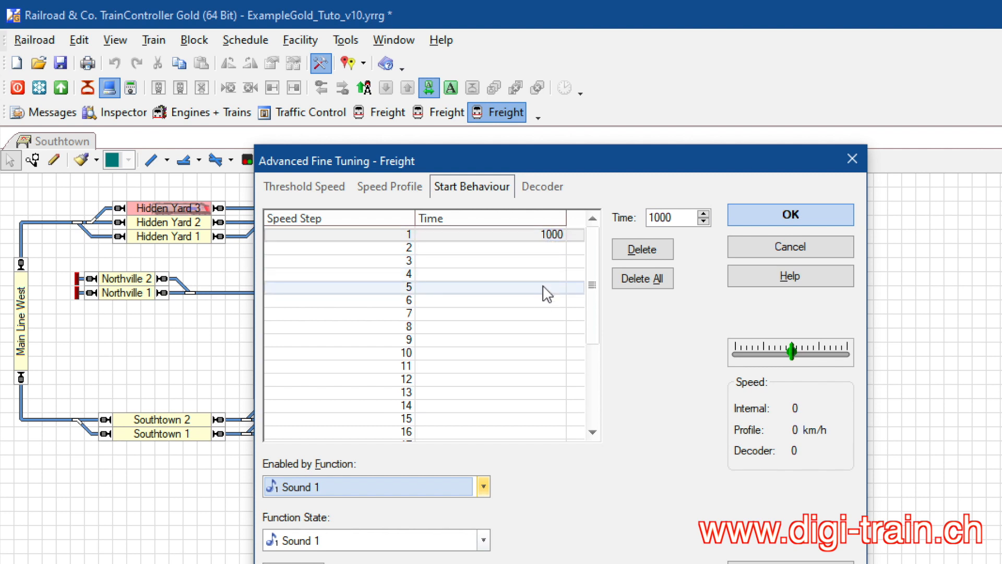
left_click(299, 544)
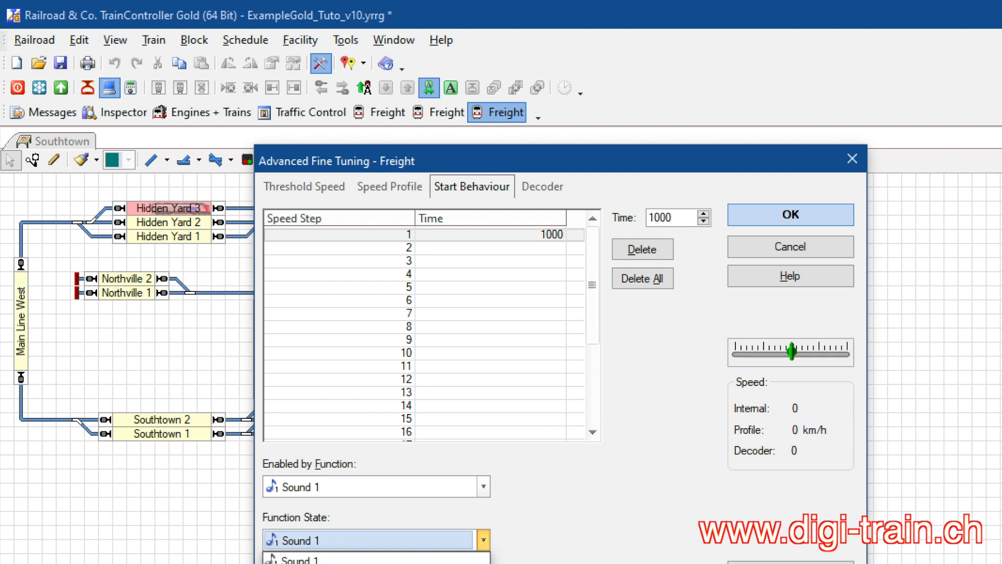
left_click(300, 563)
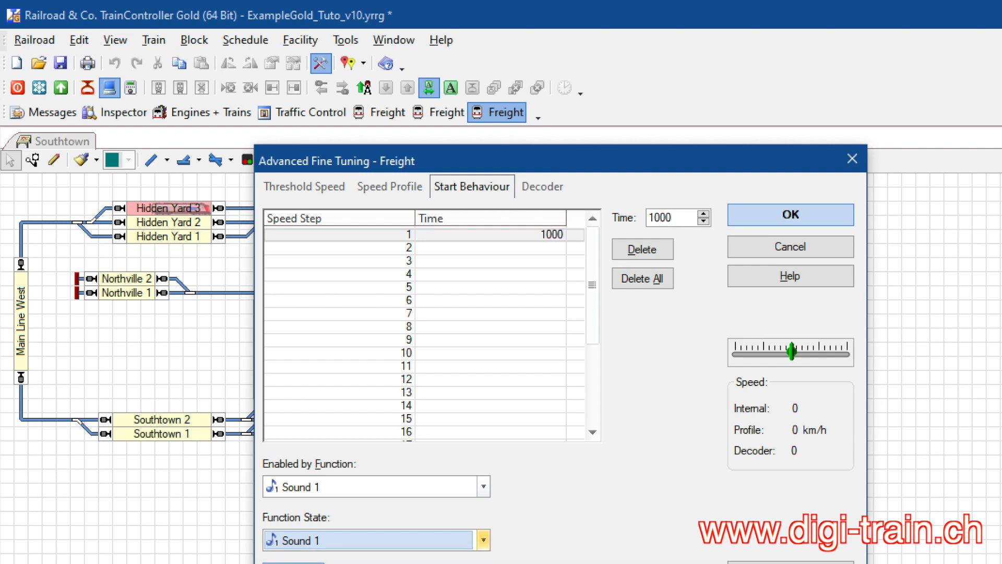
left_click(495, 239)
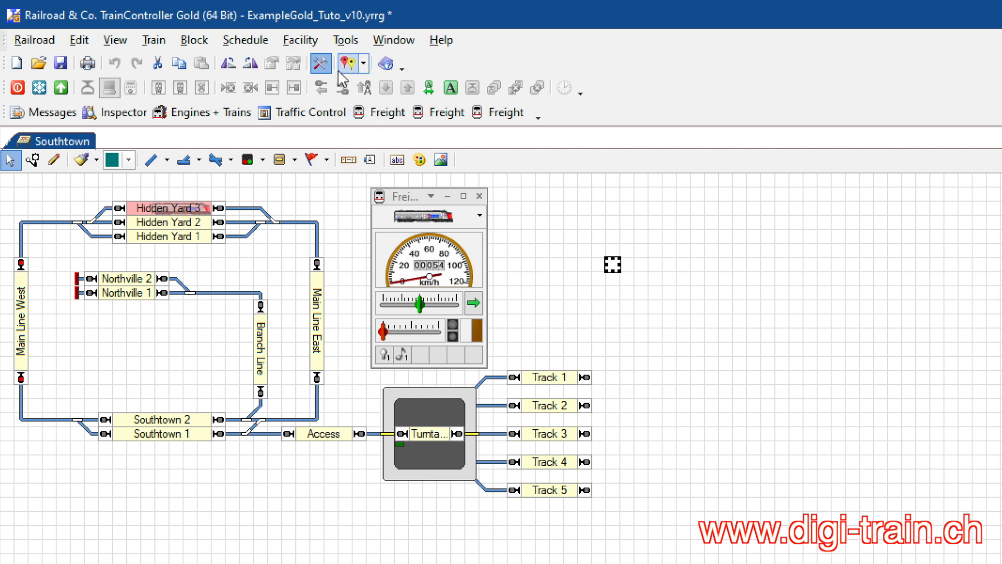
Show the available Facility commands for creating stations, tracks, yards and other facilities
left_click(300, 40)
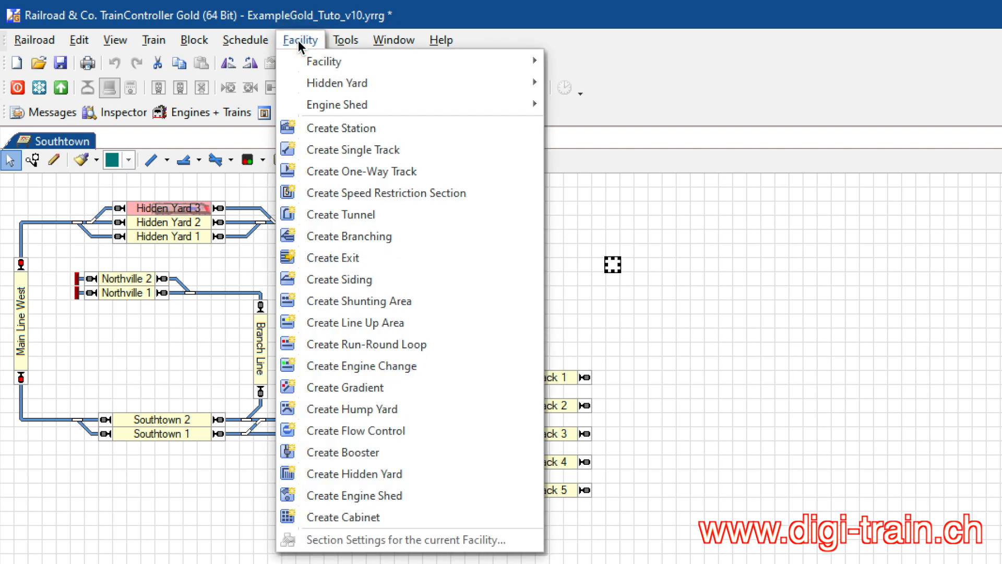